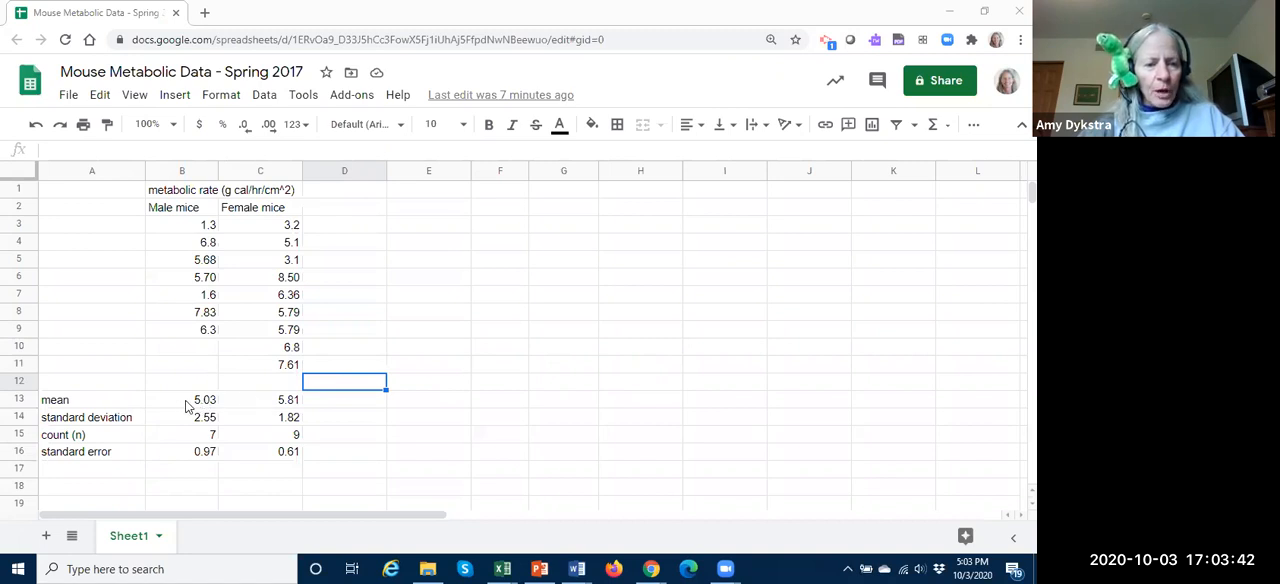
Step: Copy the male and female means from B13:C13 and paste them as values only into F2:G2
drag(195, 405, 296, 403)
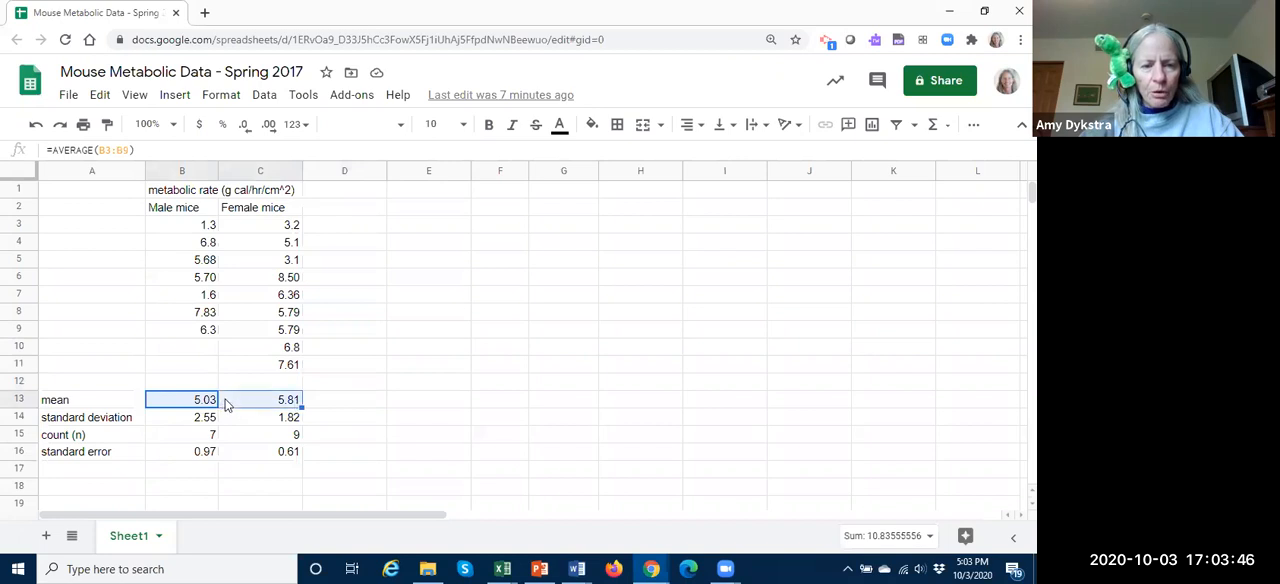
key(ctrl+c)
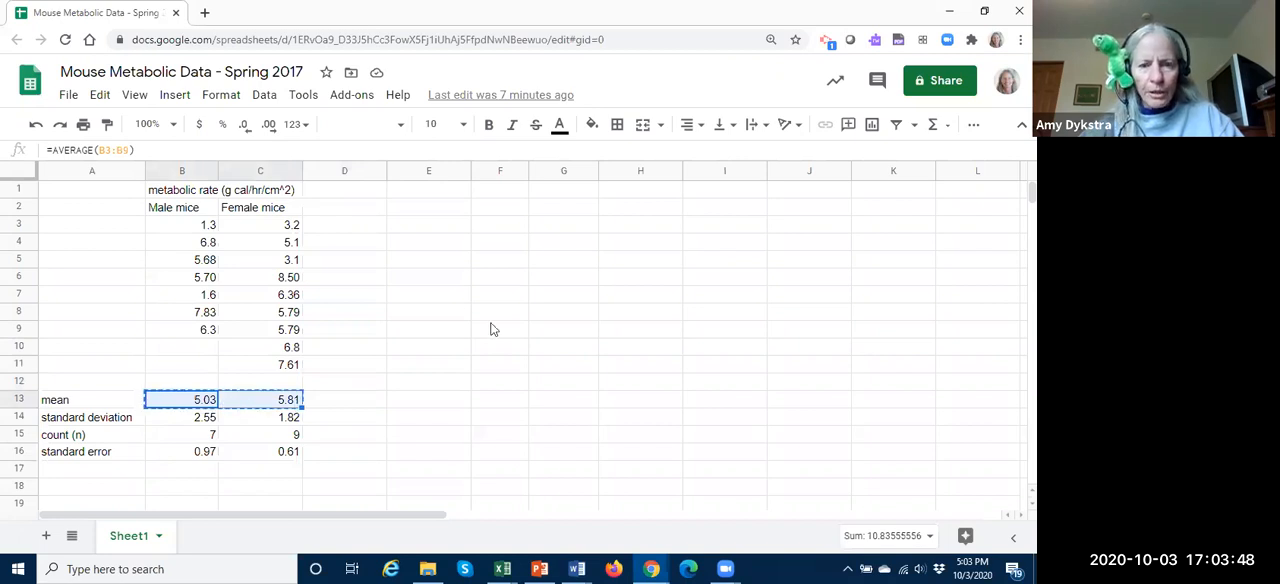
click(495, 209)
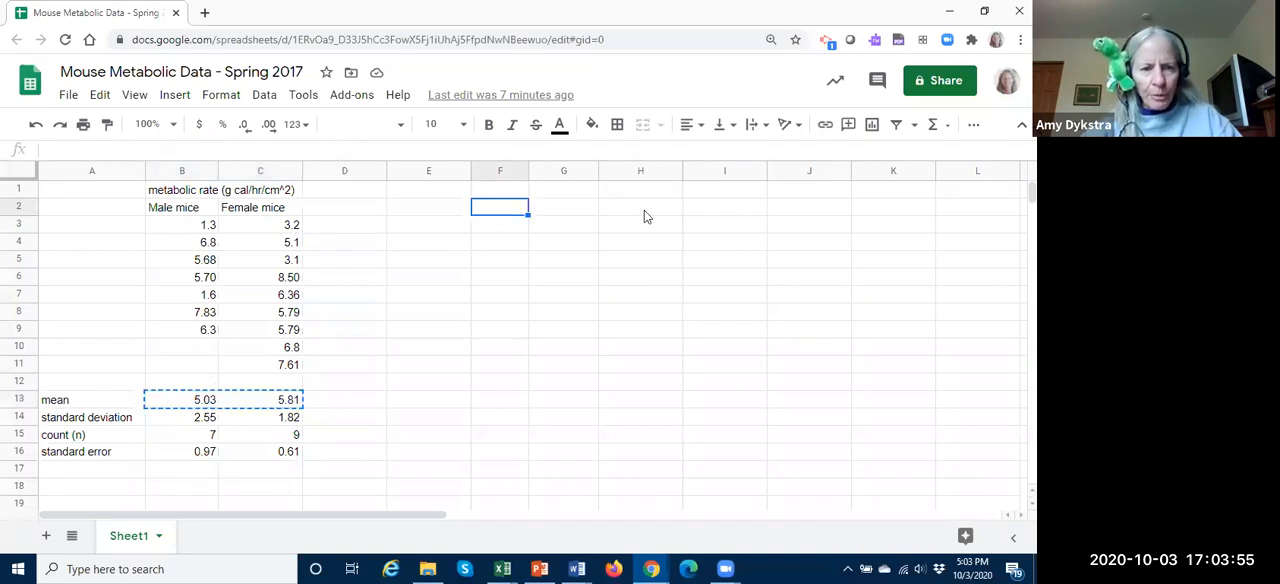
right_click(508, 209)
mouse_move(512, 207)
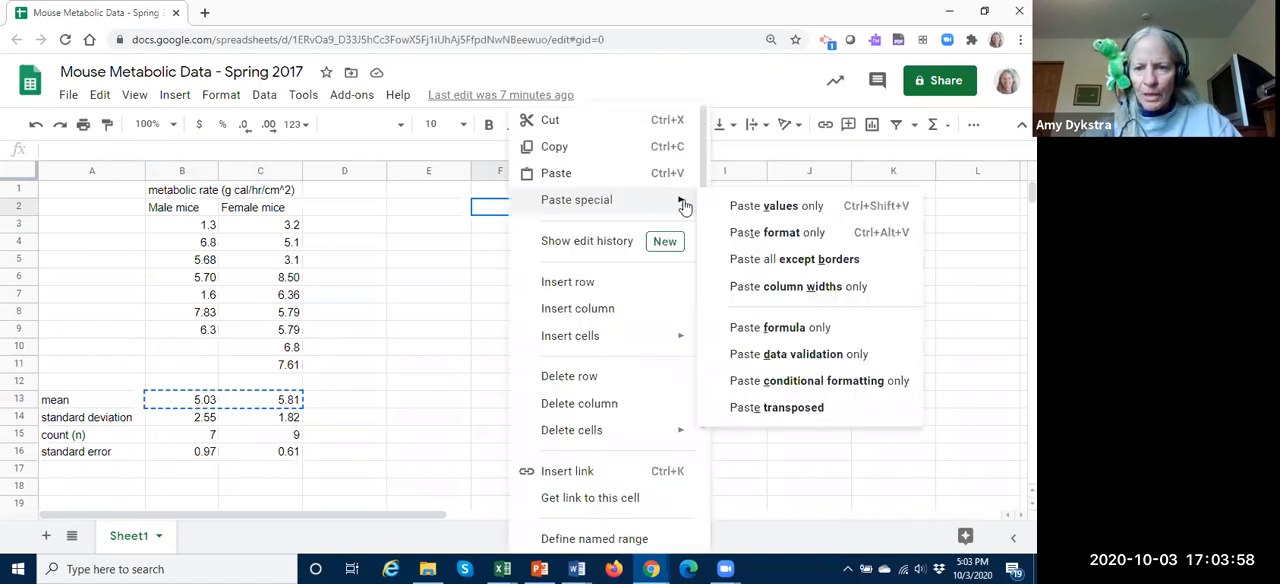
click(757, 207)
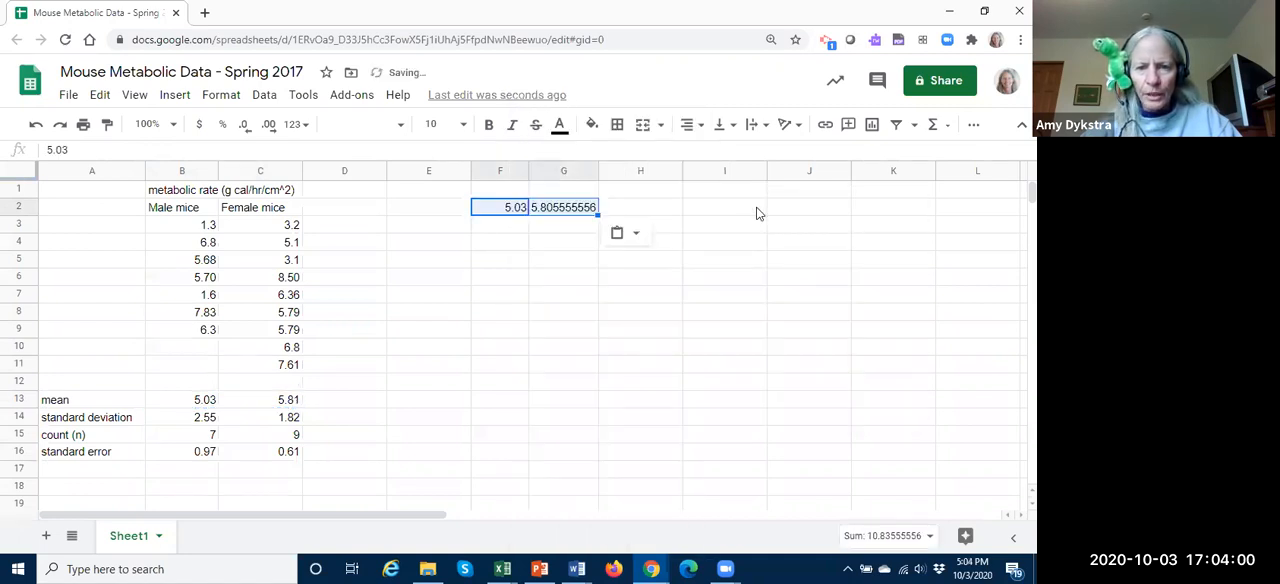
Step: Reduce the number format of the female mean in G2 to two decimal places
click(562, 210)
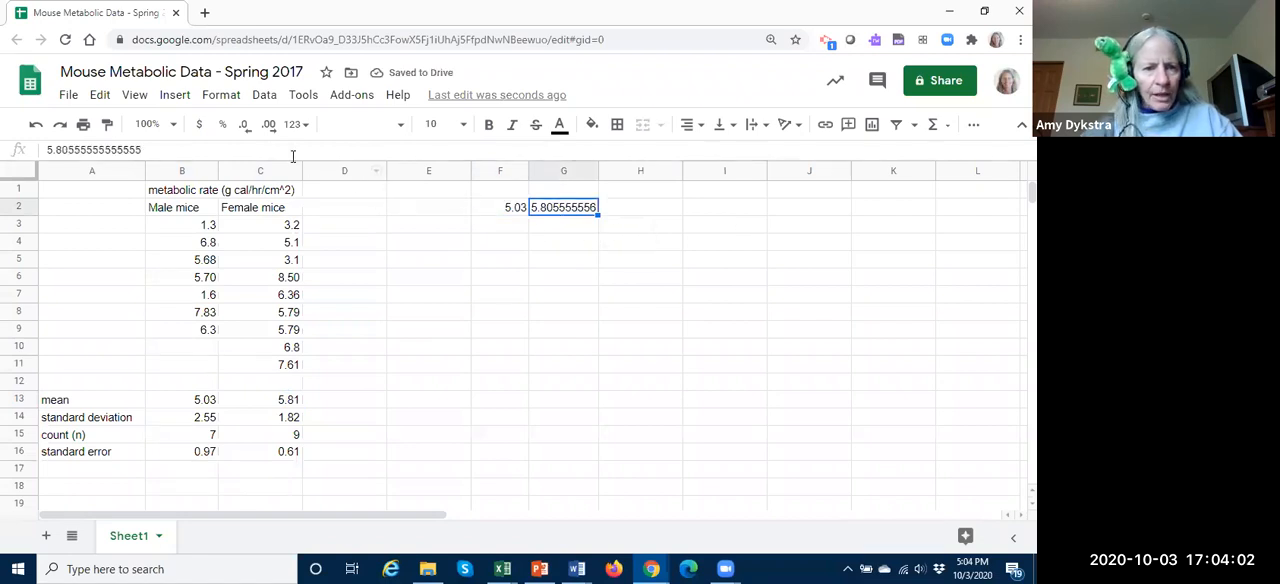
click(246, 131)
click(246, 131)
click(247, 132)
click(247, 132)
click(246, 131)
click(246, 131)
click(246, 131)
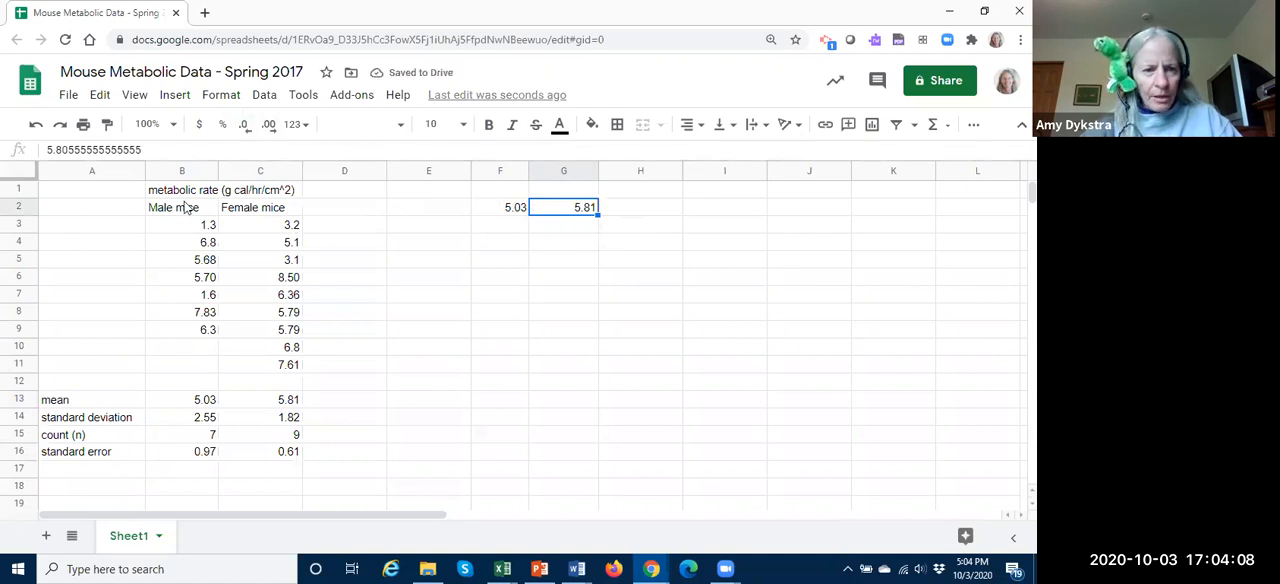
Step: Copy the "Male mice" and "Female mice" headings from B2:C2 into F1:G1 above the pasted means
drag(178, 210, 258, 210)
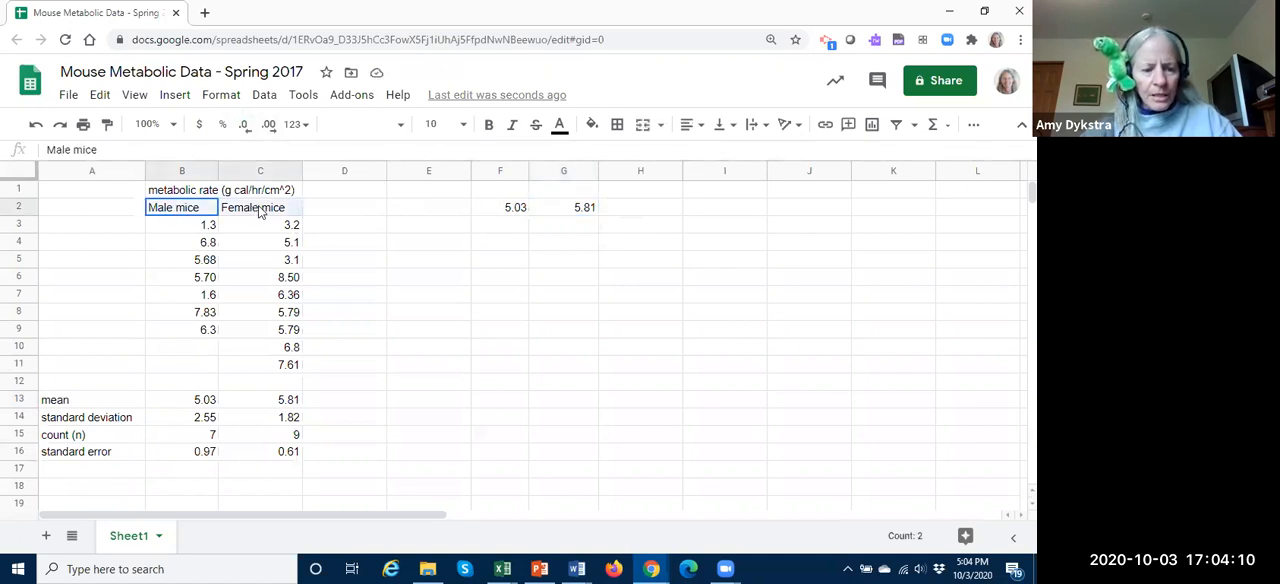
key(ctrl+c)
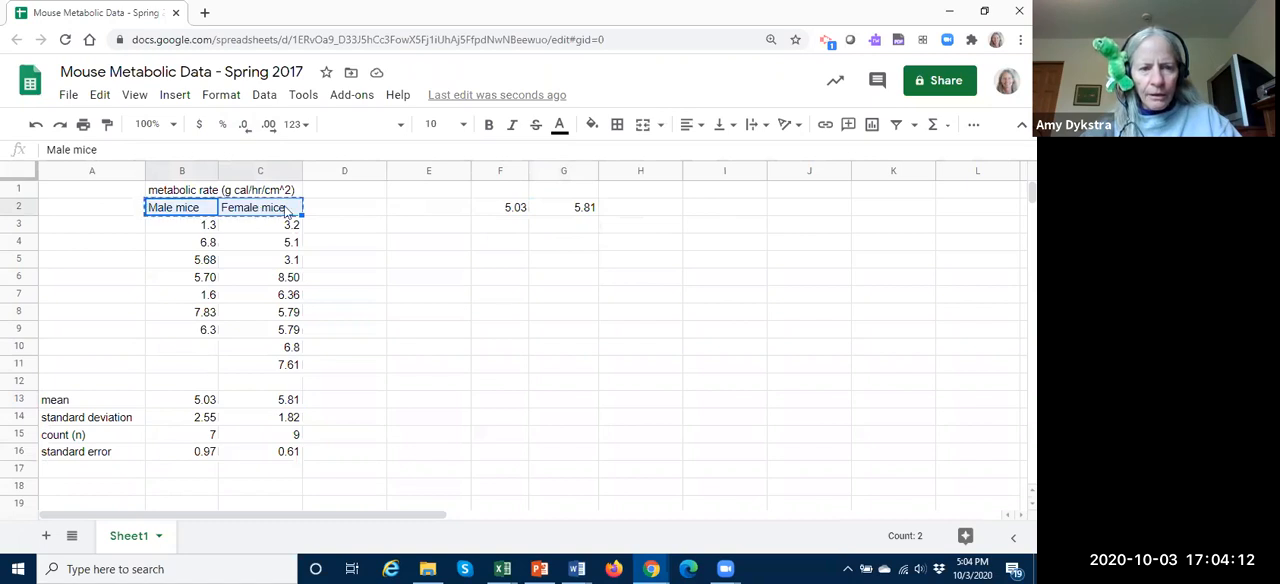
click(500, 190)
key(ctrl+v)
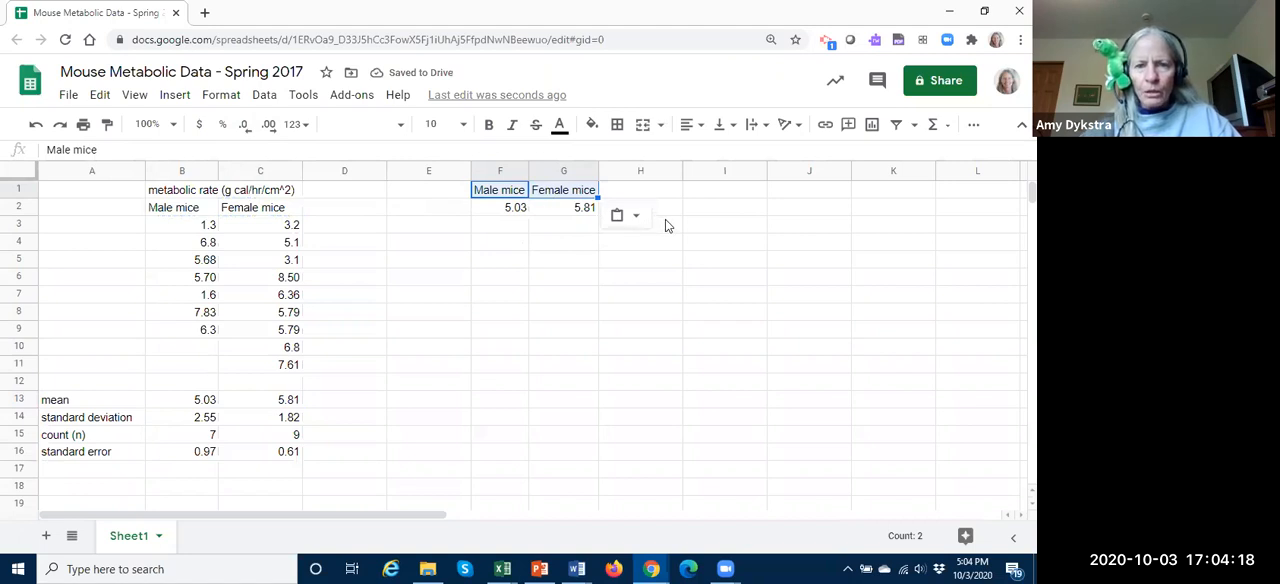
Step: Copy the "metabolic rate (g cal/hr/cm^2)" label from B1 into E2 beside the pasted means
click(433, 207)
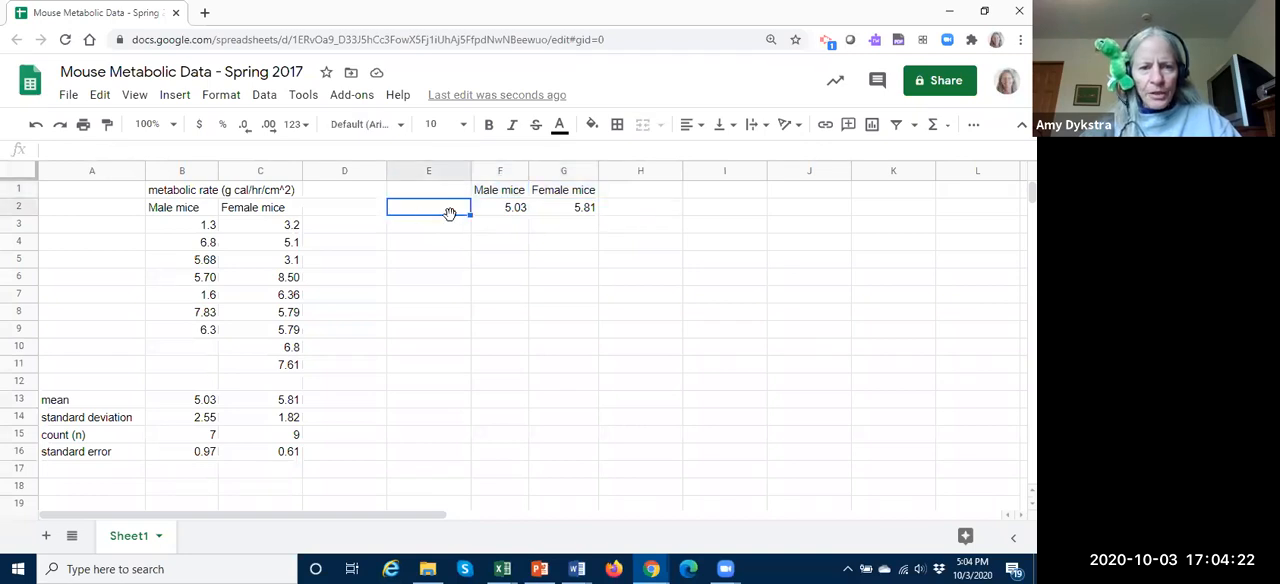
click(175, 193)
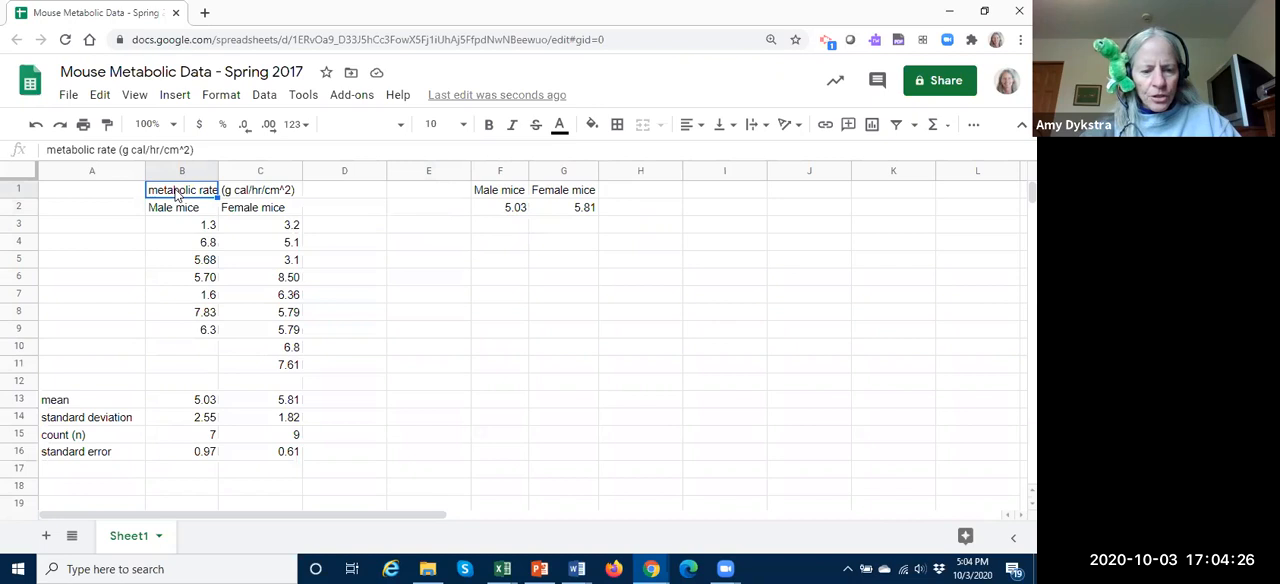
key(ctrl+c)
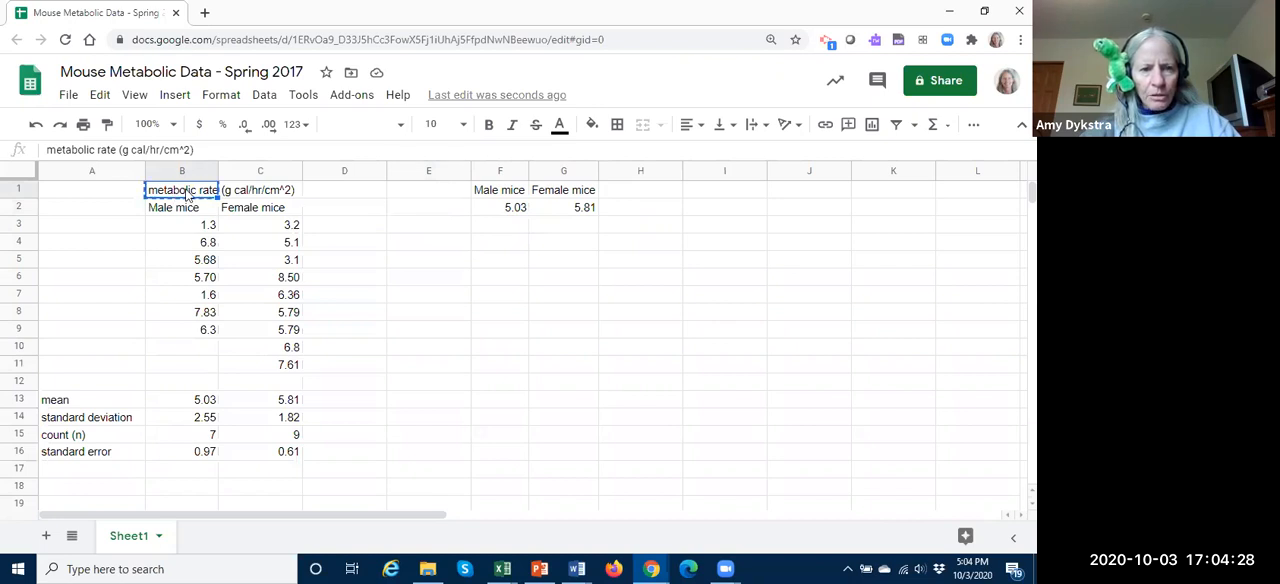
click(423, 210)
key(ctrl+v)
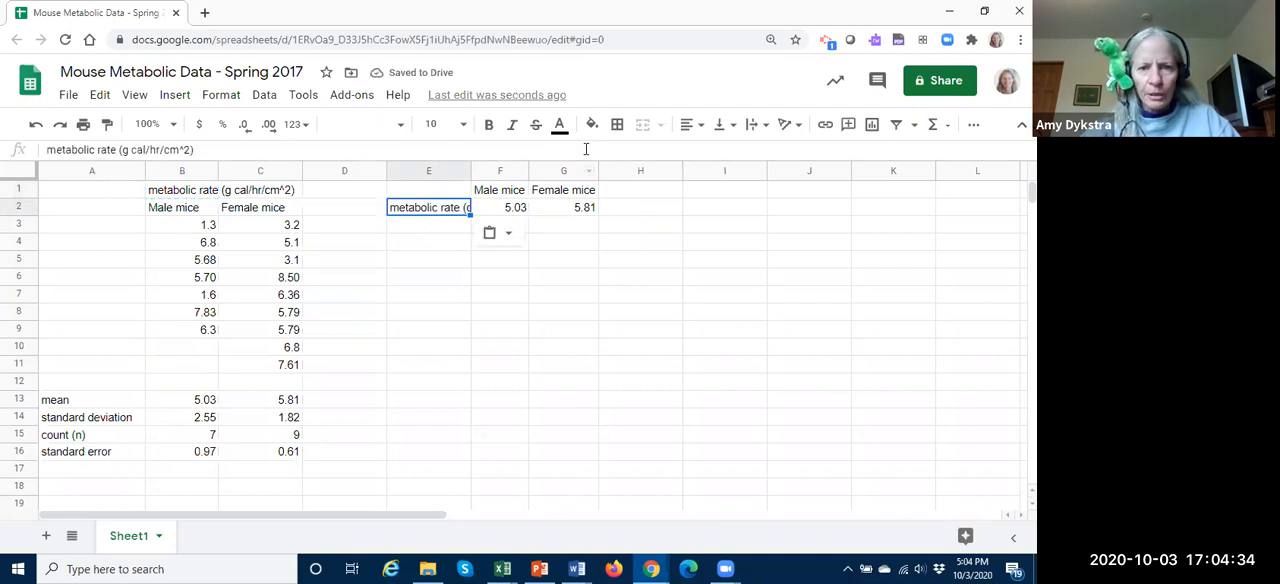
Step: Wrap the text of the metabolic rate label in E2
click(733, 126)
click(757, 125)
click(775, 153)
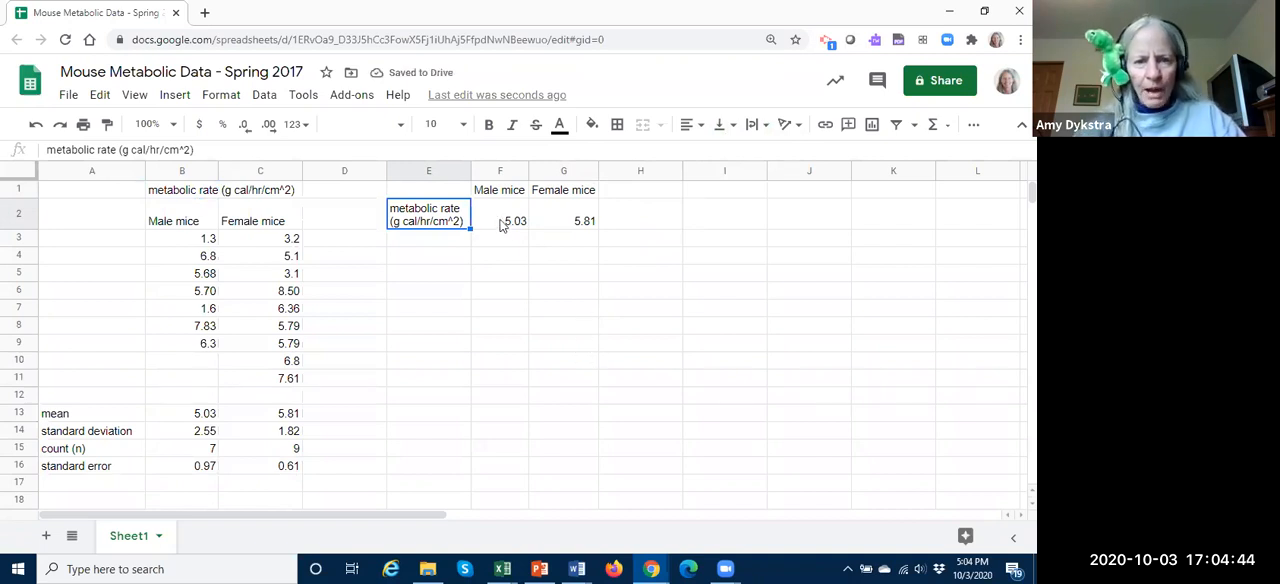
Step: Insert a column chart from the summary table in E1:G2 and delete the chart title
drag(421, 194, 578, 230)
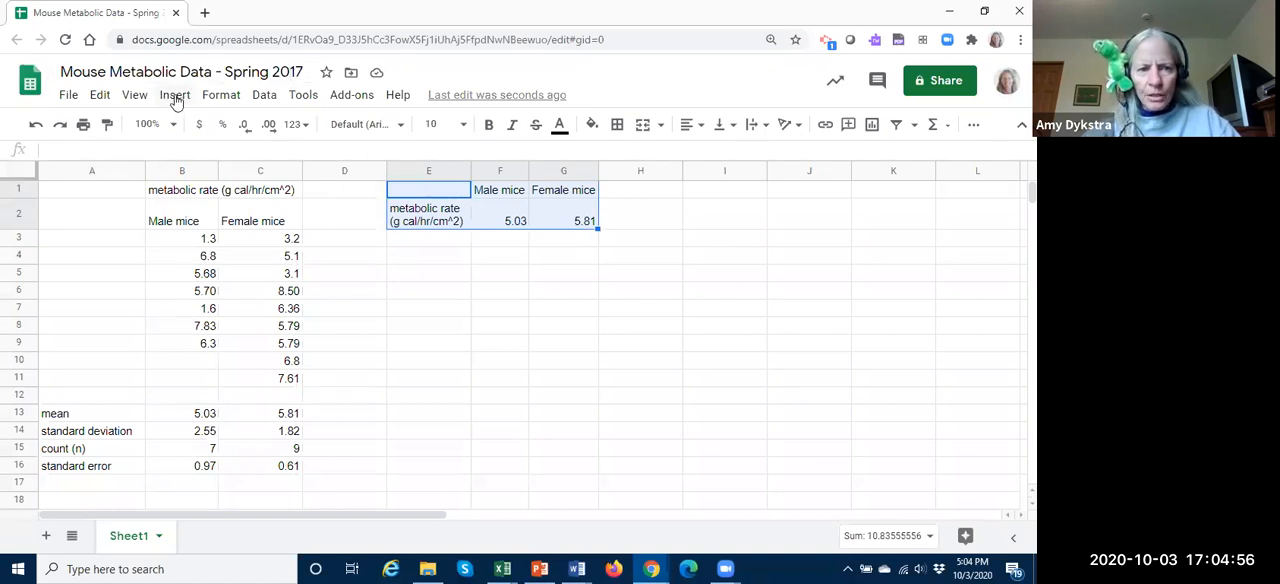
click(175, 97)
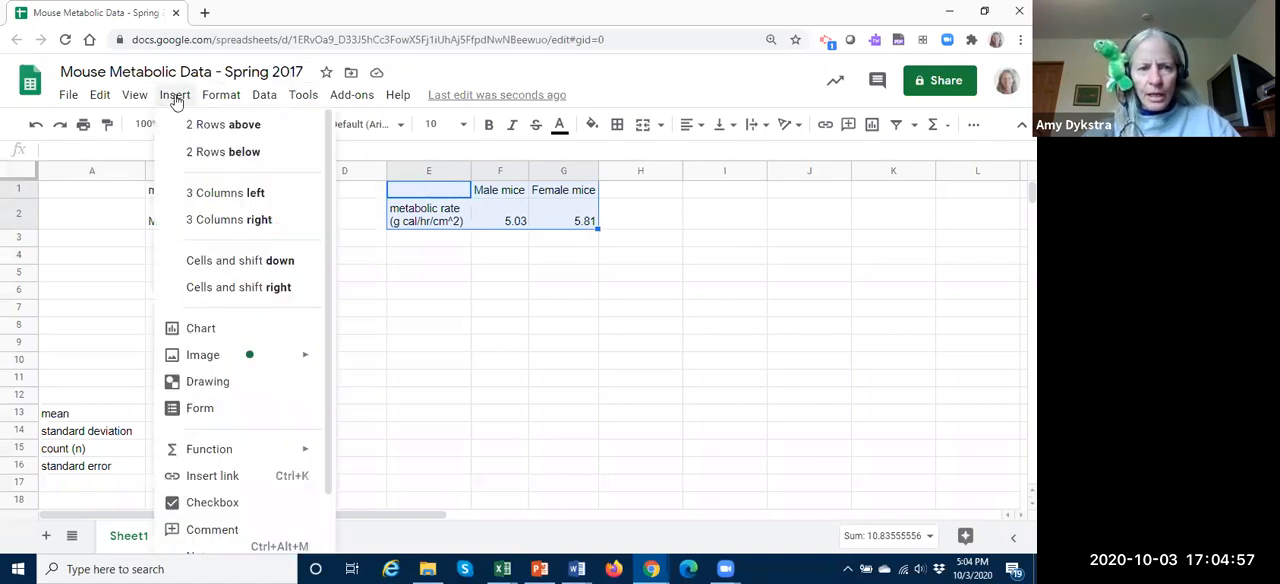
click(196, 329)
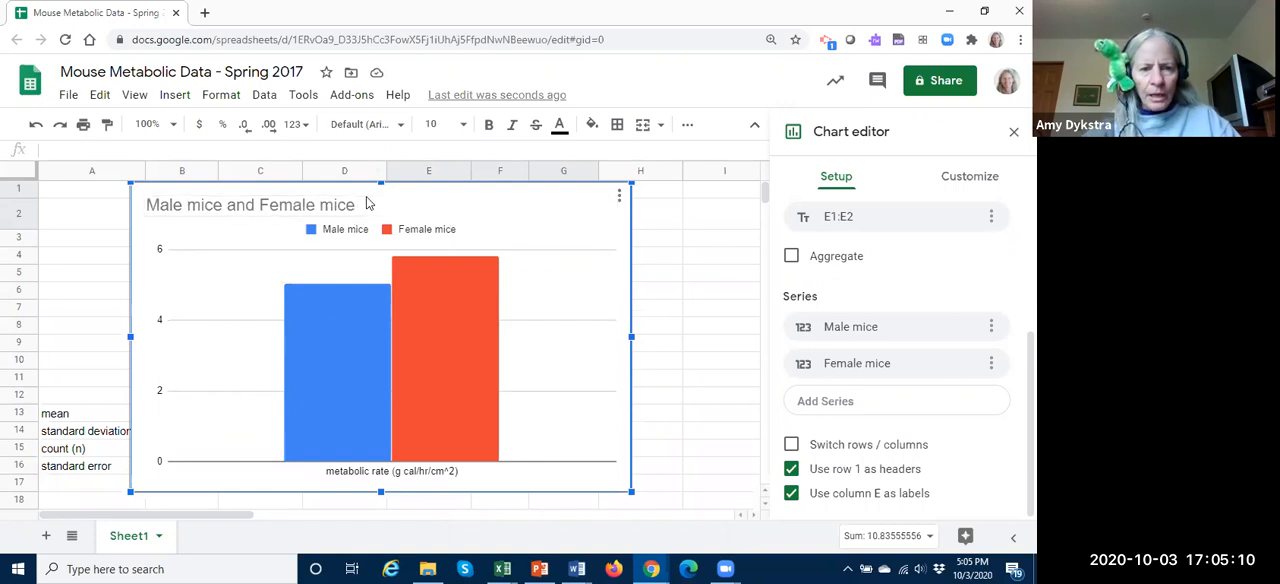
click(422, 214)
key(Delete)
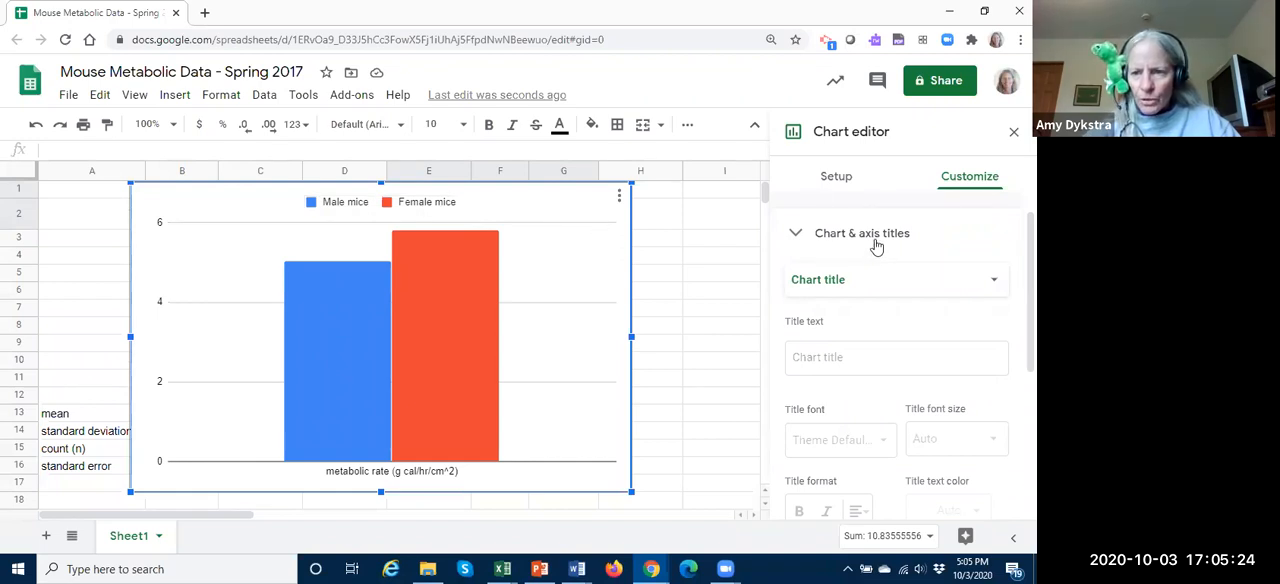
click(828, 184)
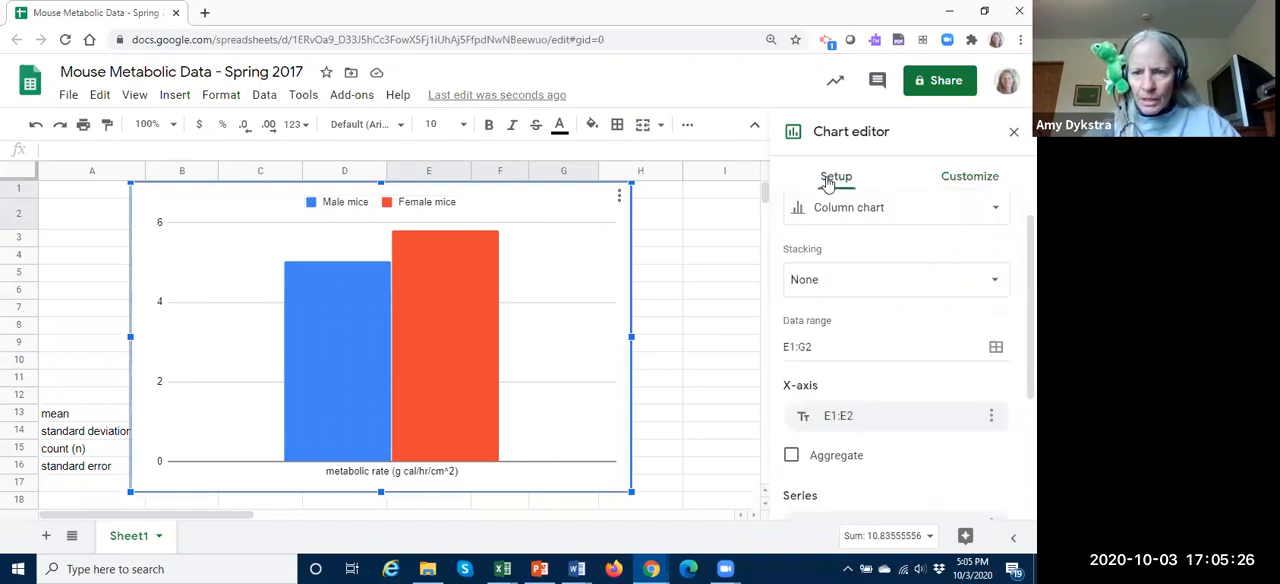
scroll(840, 258, down, 2)
scroll(837, 268, up, 3)
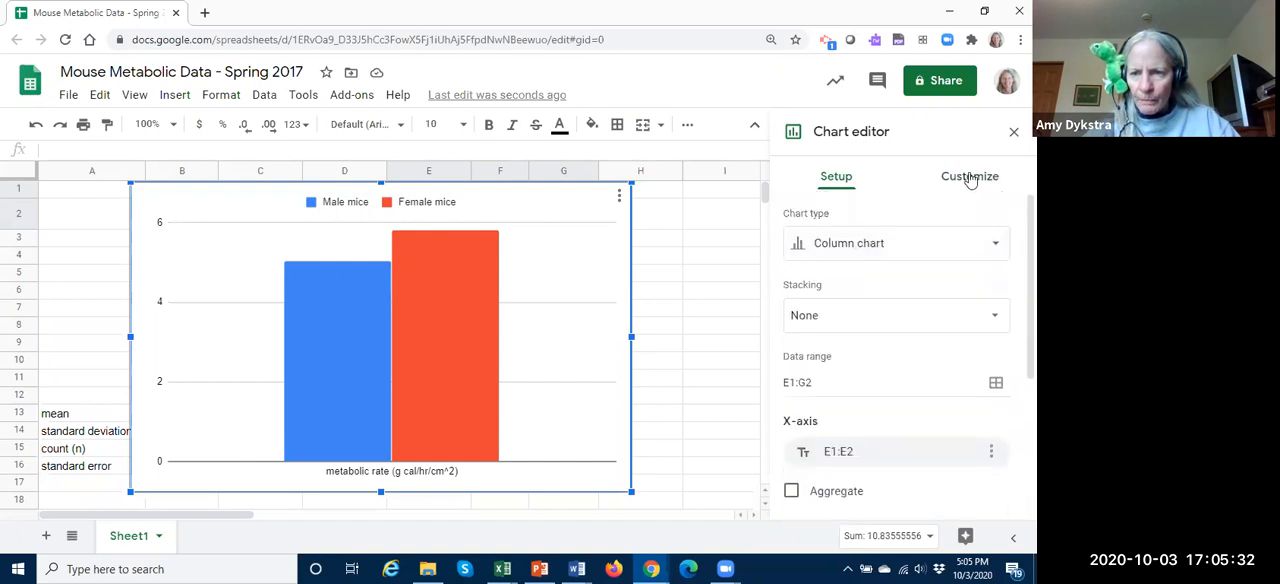
click(993, 246)
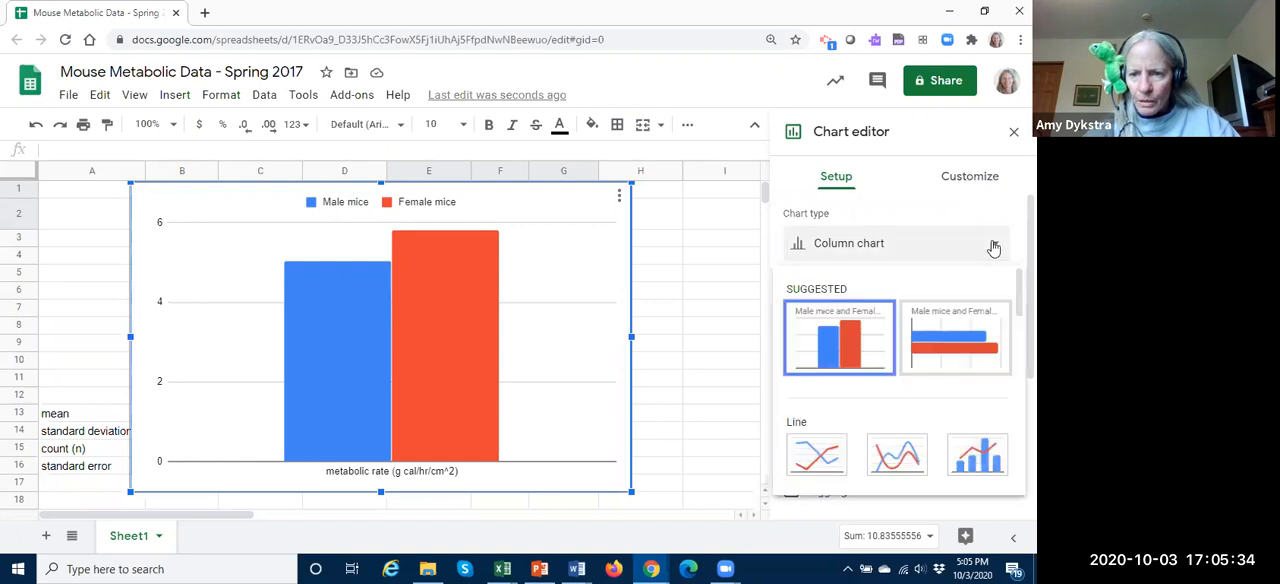
Step: Set the chart legend's position to Right
click(970, 180)
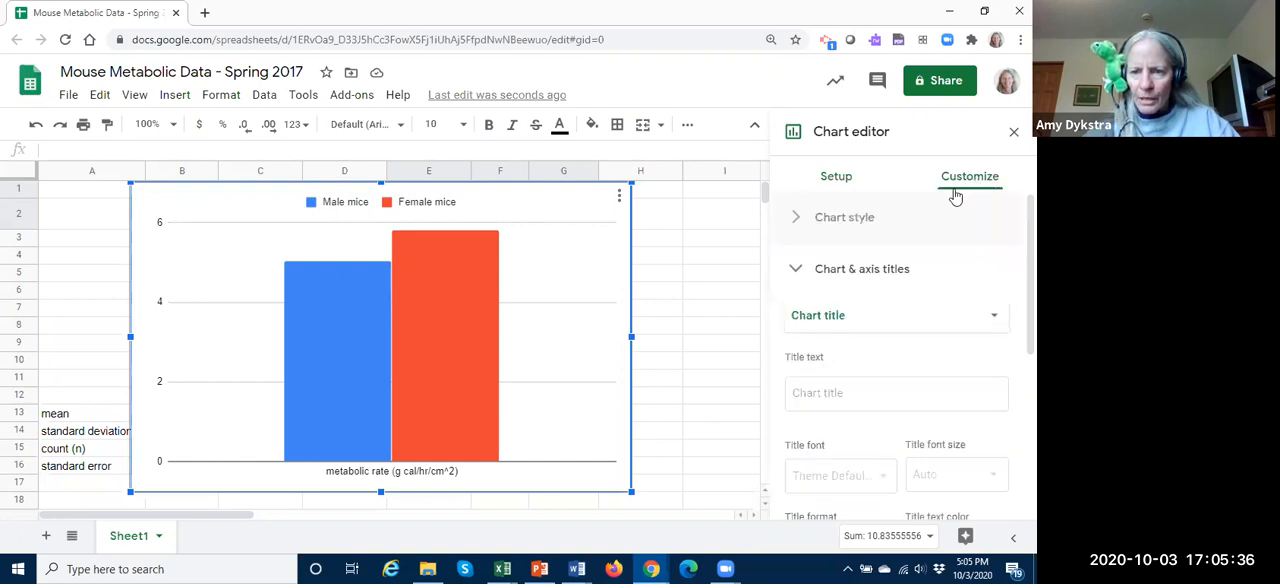
click(797, 274)
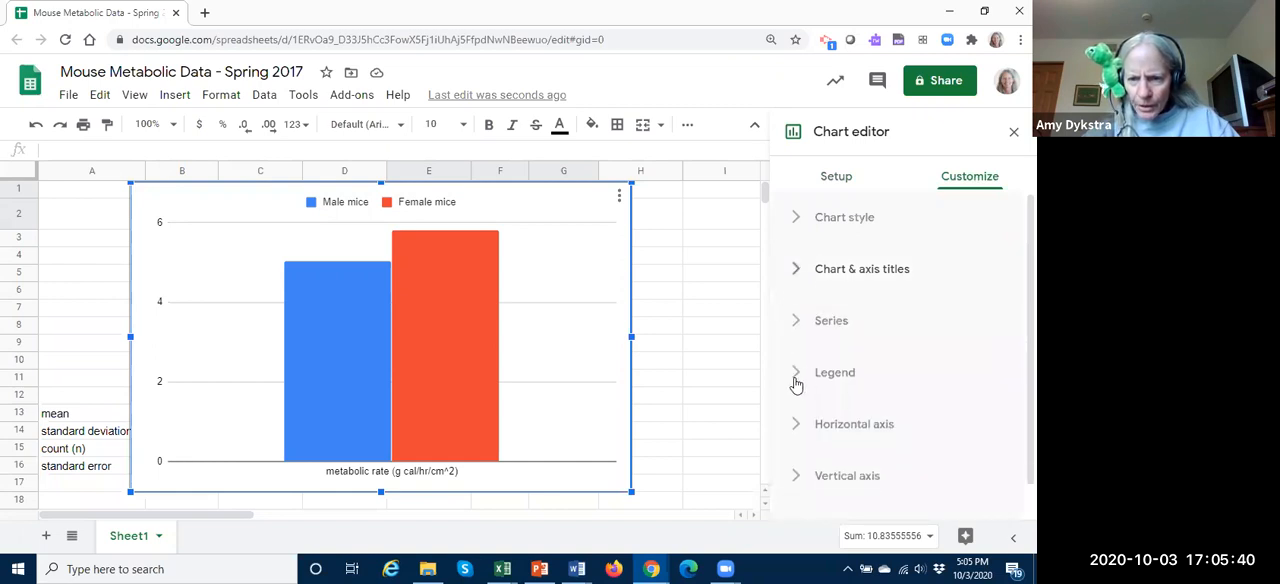
click(799, 376)
scroll(866, 377, down, 2)
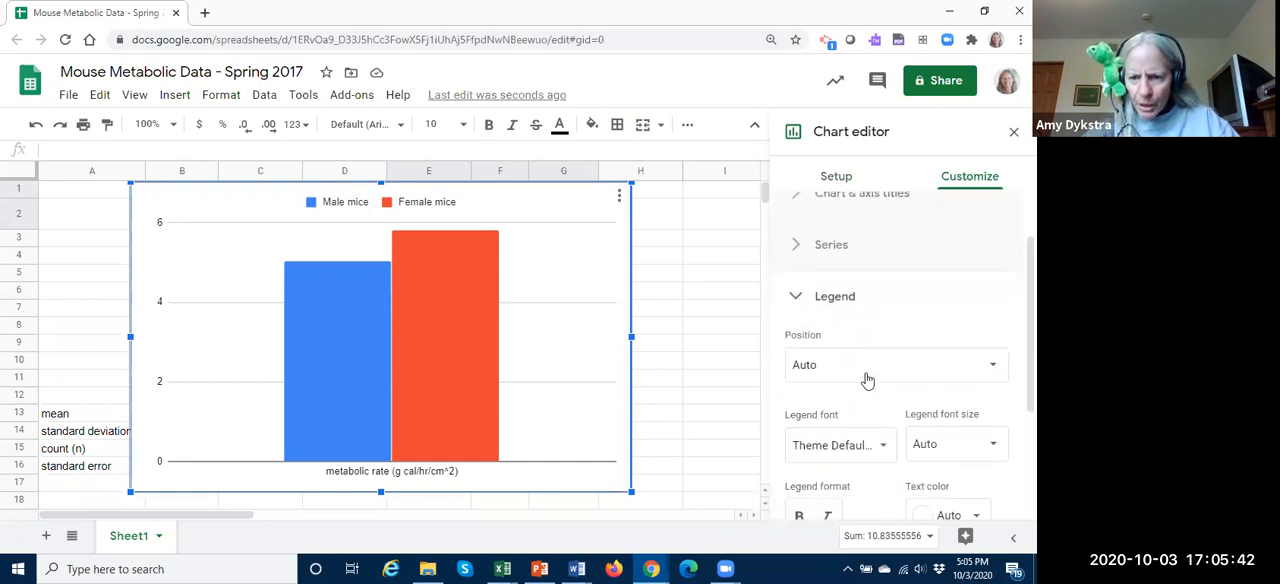
scroll(868, 379, down, 1)
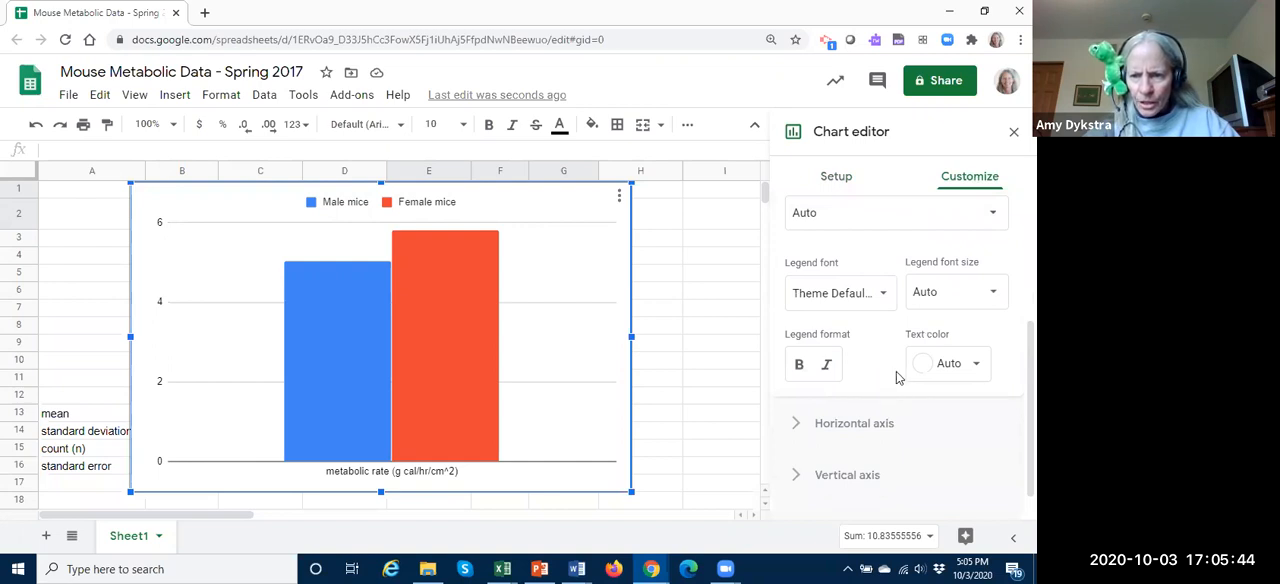
scroll(901, 342, up, 1)
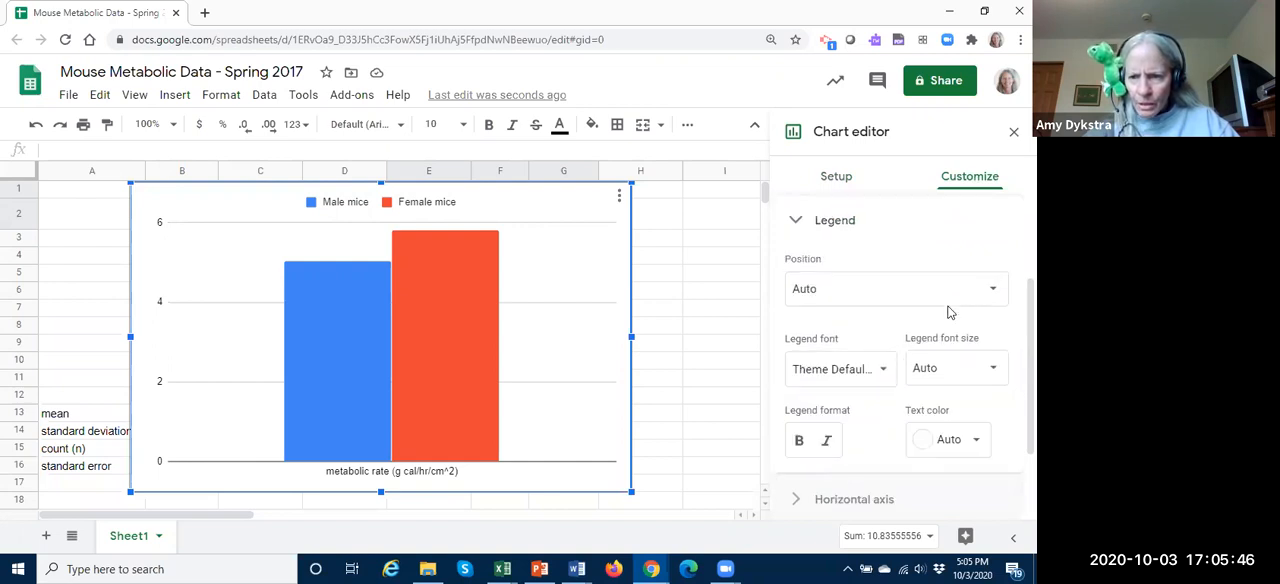
click(994, 288)
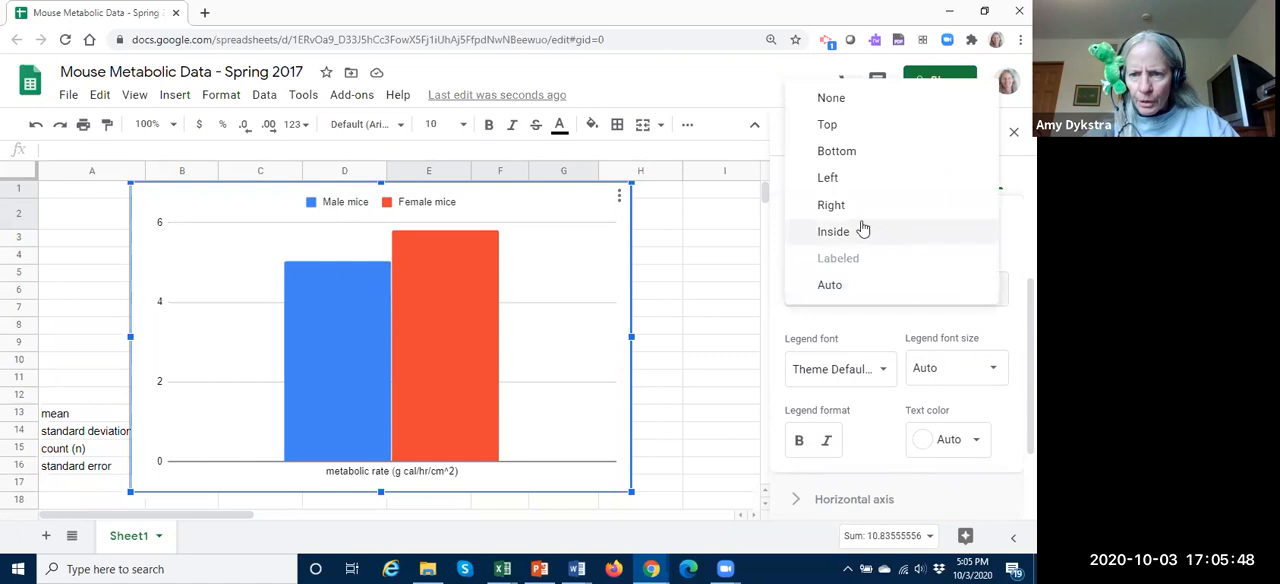
click(831, 205)
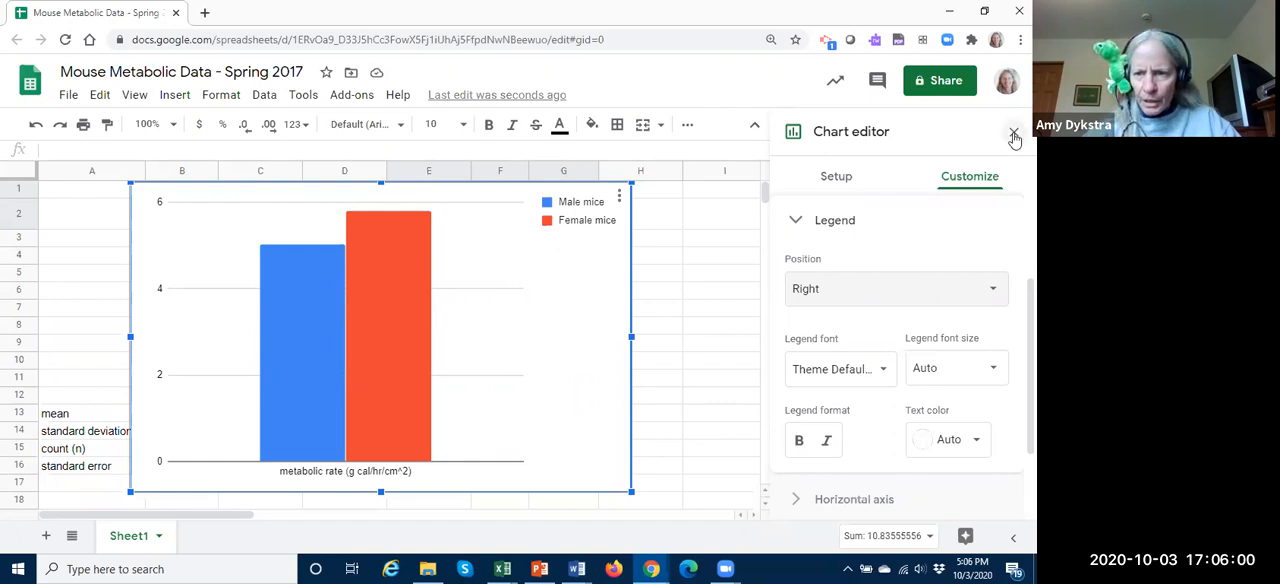
Step: Close the chart editor and move the chart beside the mouse data, starting at column E just below the summary table
click(686, 366)
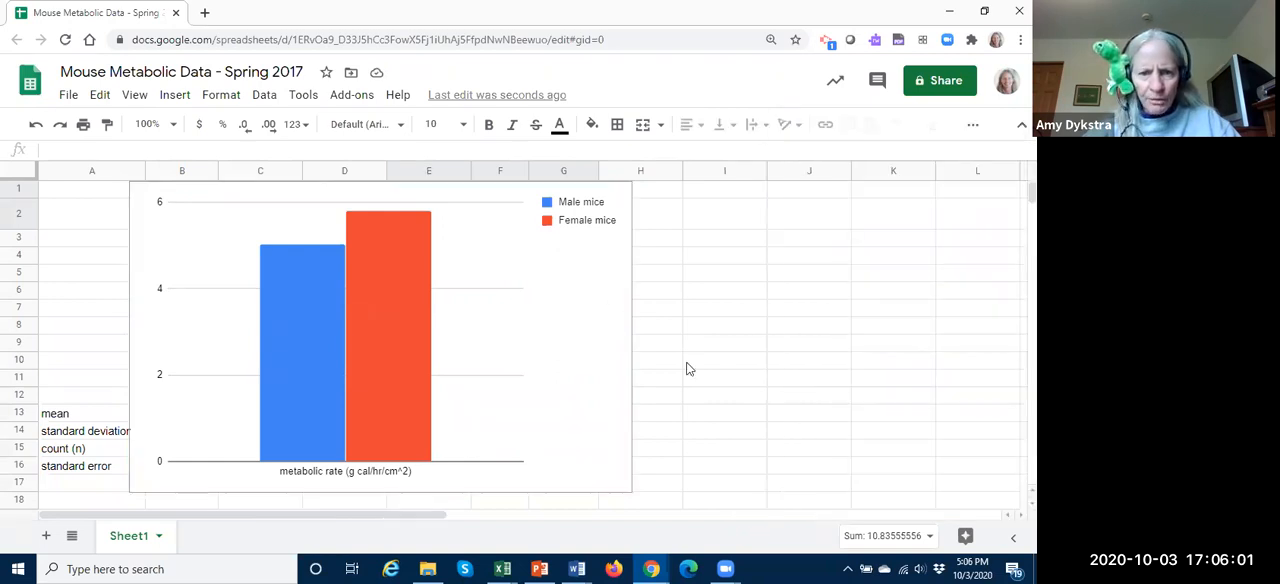
click(200, 203)
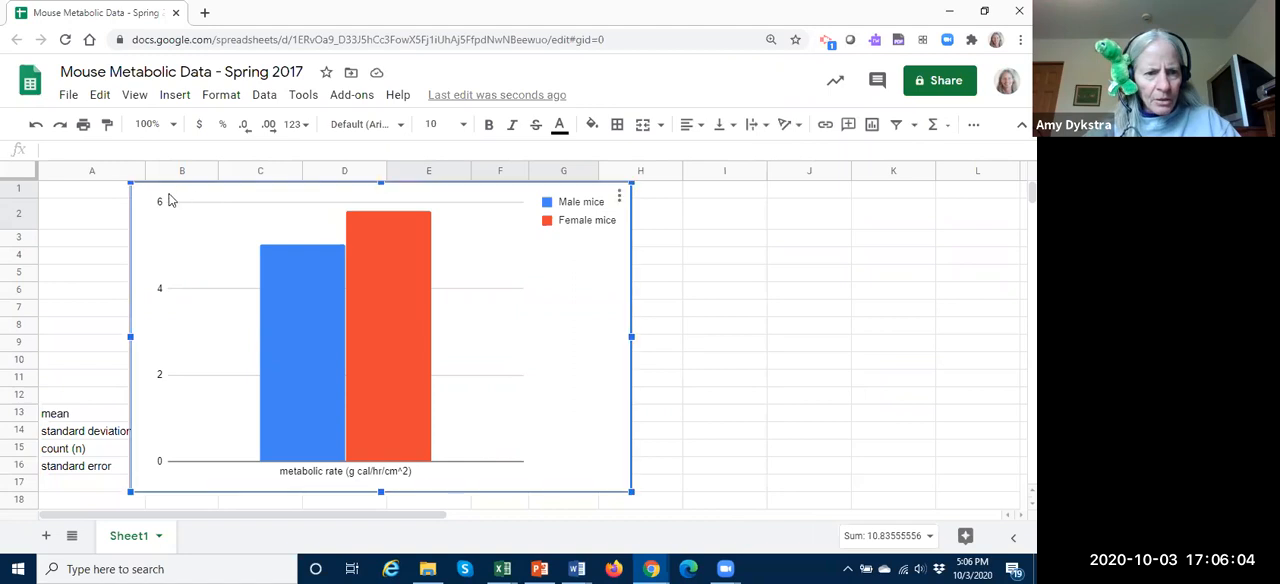
drag(142, 200, 408, 280)
scroll(961, 300, down, 1)
scroll(961, 300, down, 1)
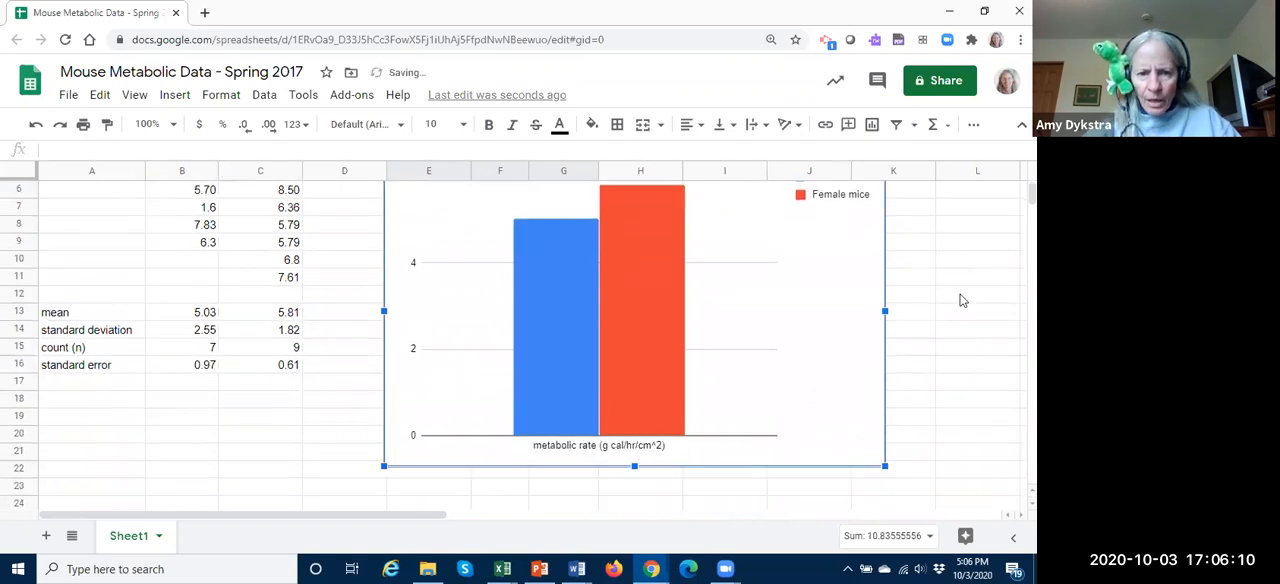
scroll(961, 300, up, 1)
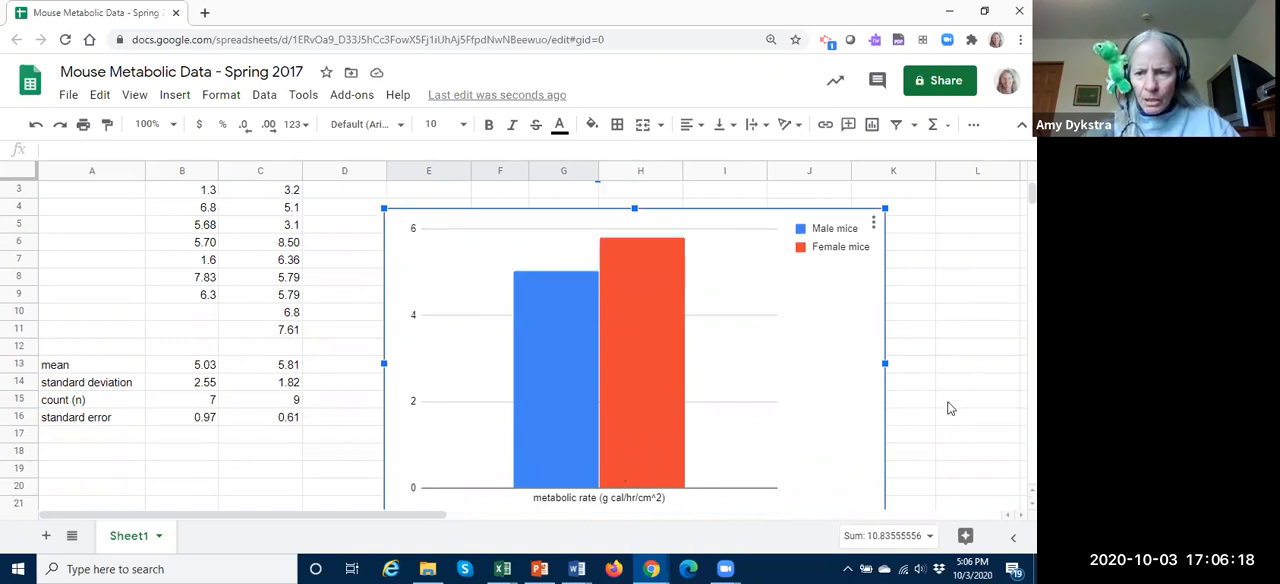
Step: Reopen the chart for editing and set its vertical axis title to "Metabolic rate (g-cal/hr/cm2)"
click(873, 224)
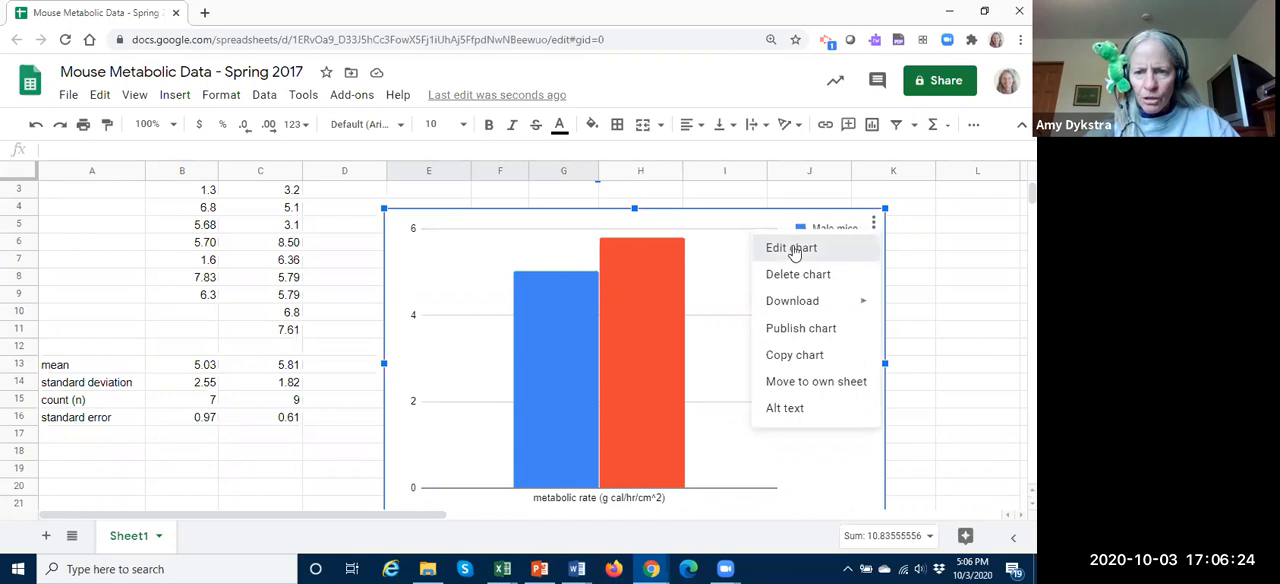
click(791, 252)
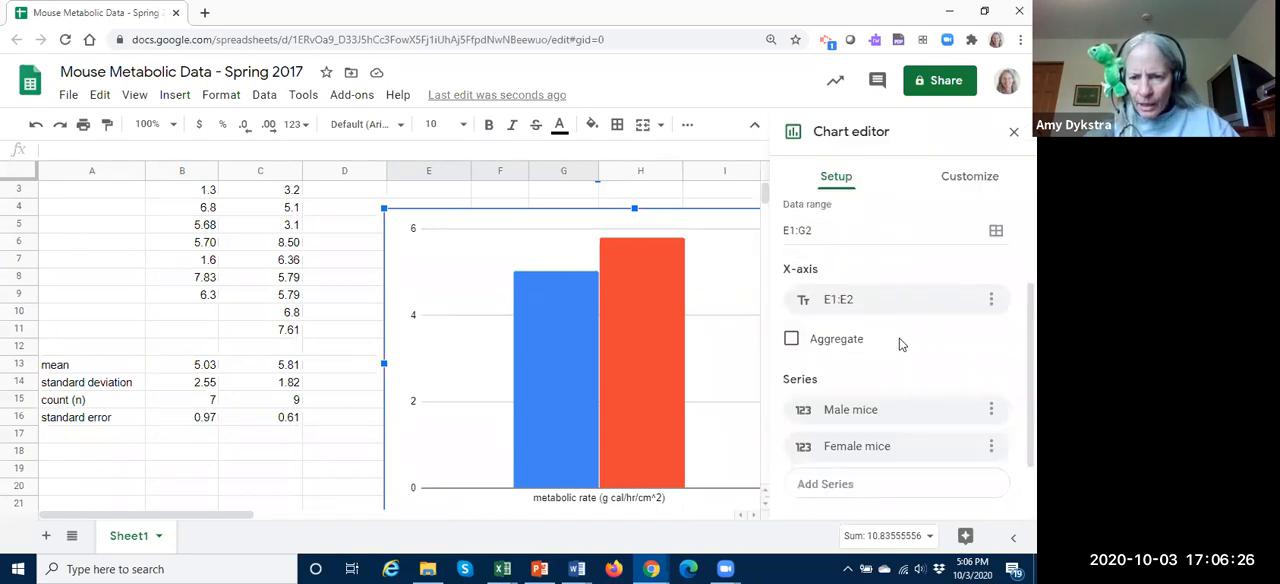
scroll(893, 345, down, 2)
scroll(899, 339, up, 3)
click(970, 178)
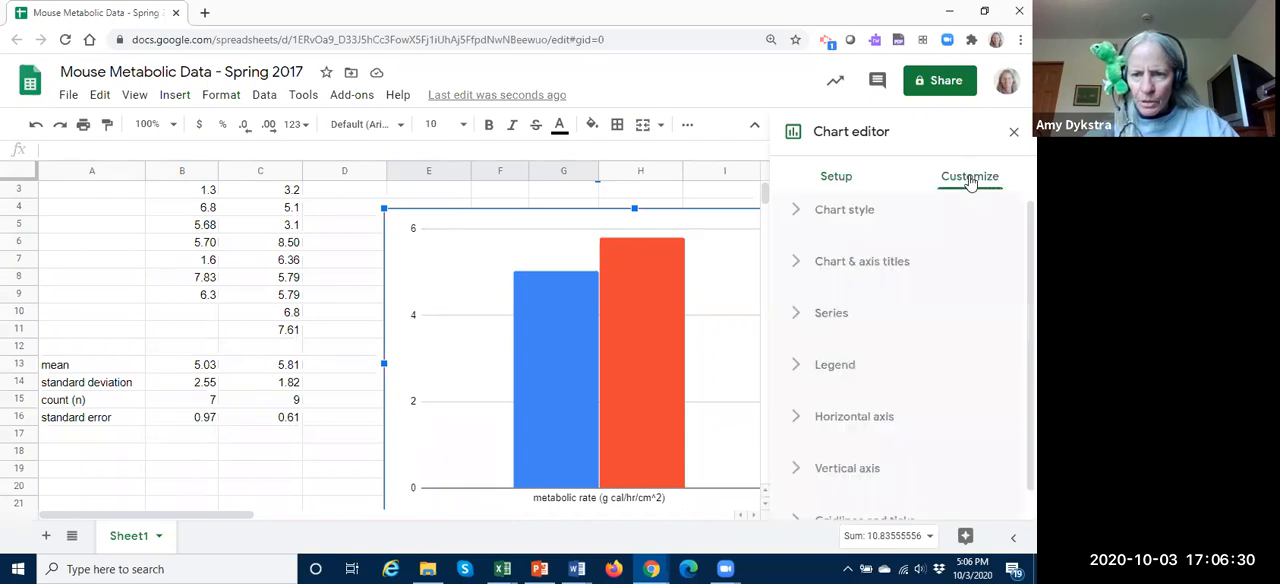
click(797, 264)
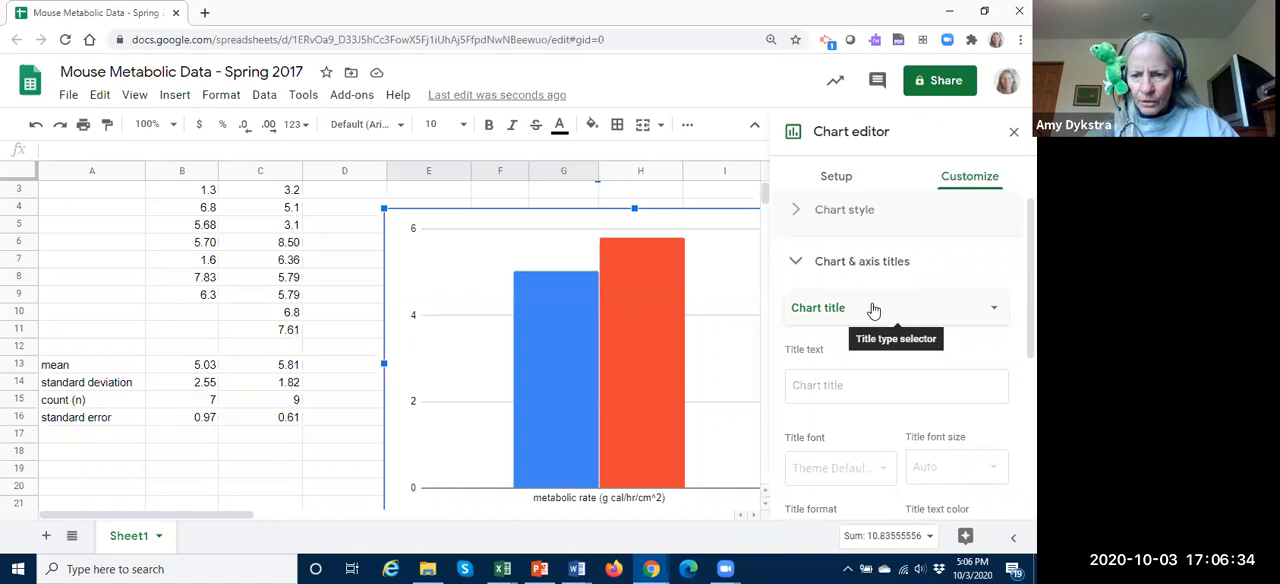
scroll(870, 304, down, 1)
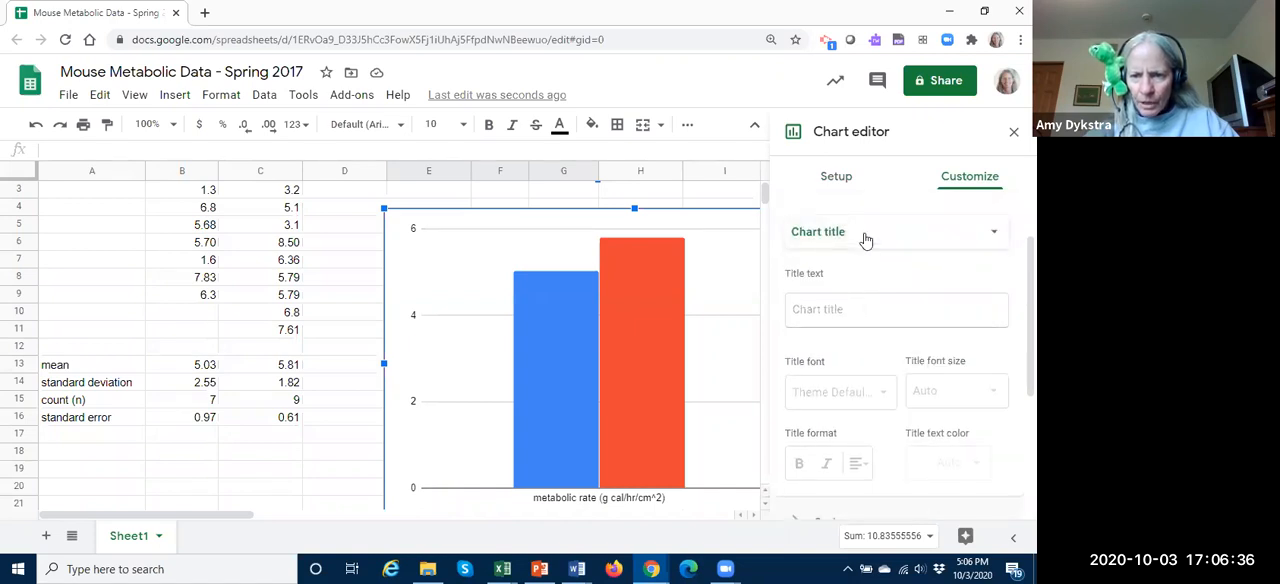
click(996, 235)
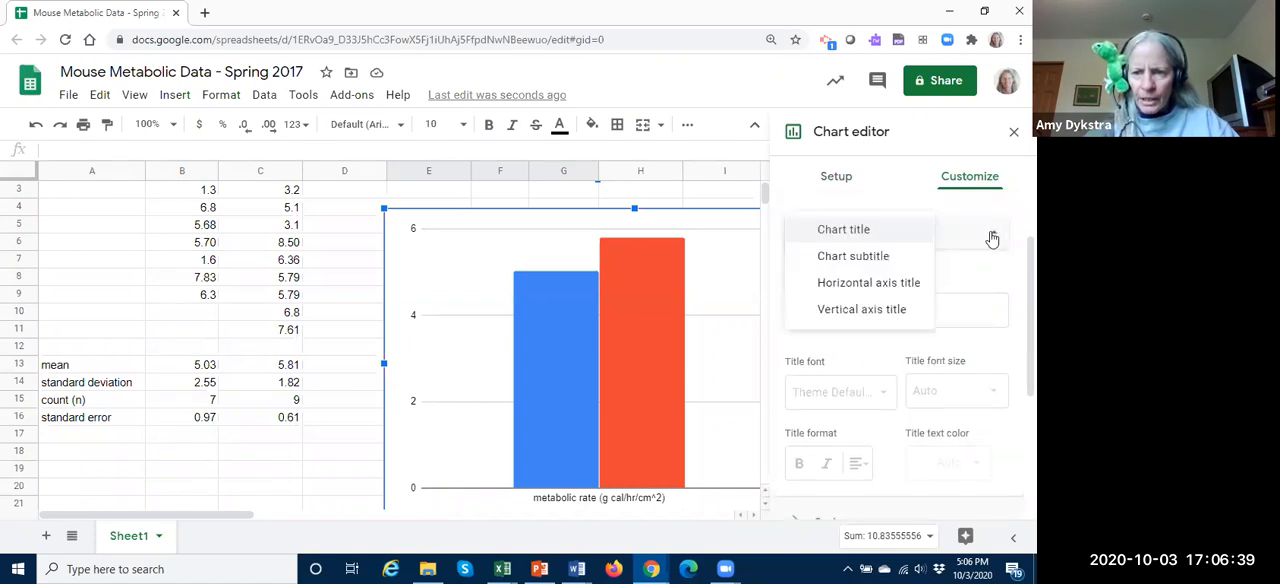
click(858, 311)
click(847, 305)
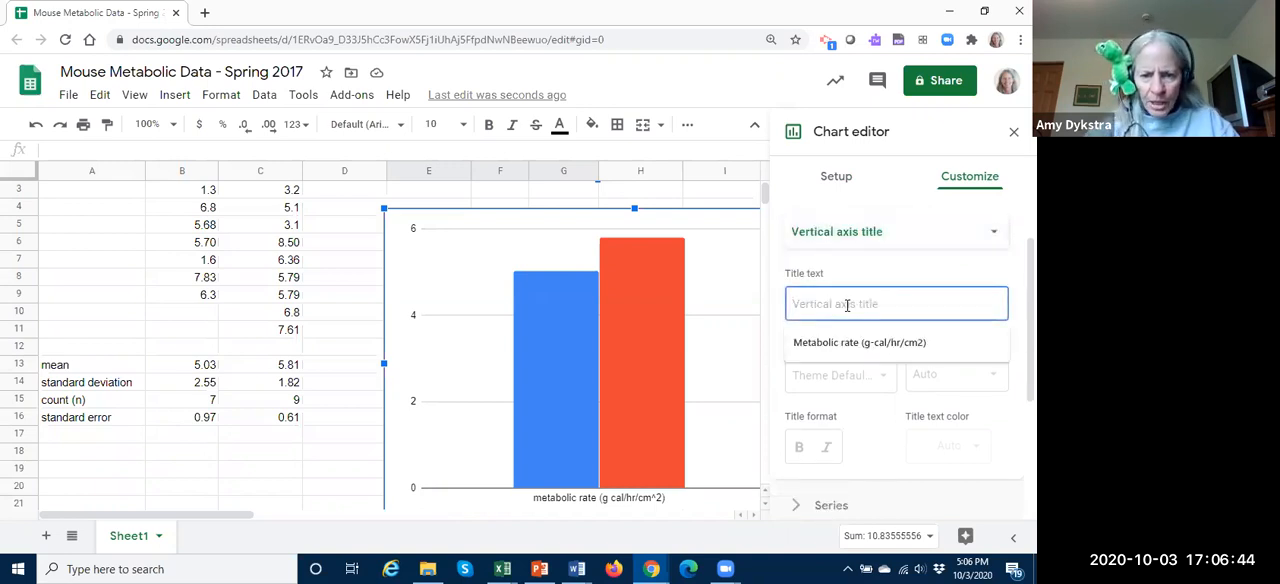
text(Metaboli)
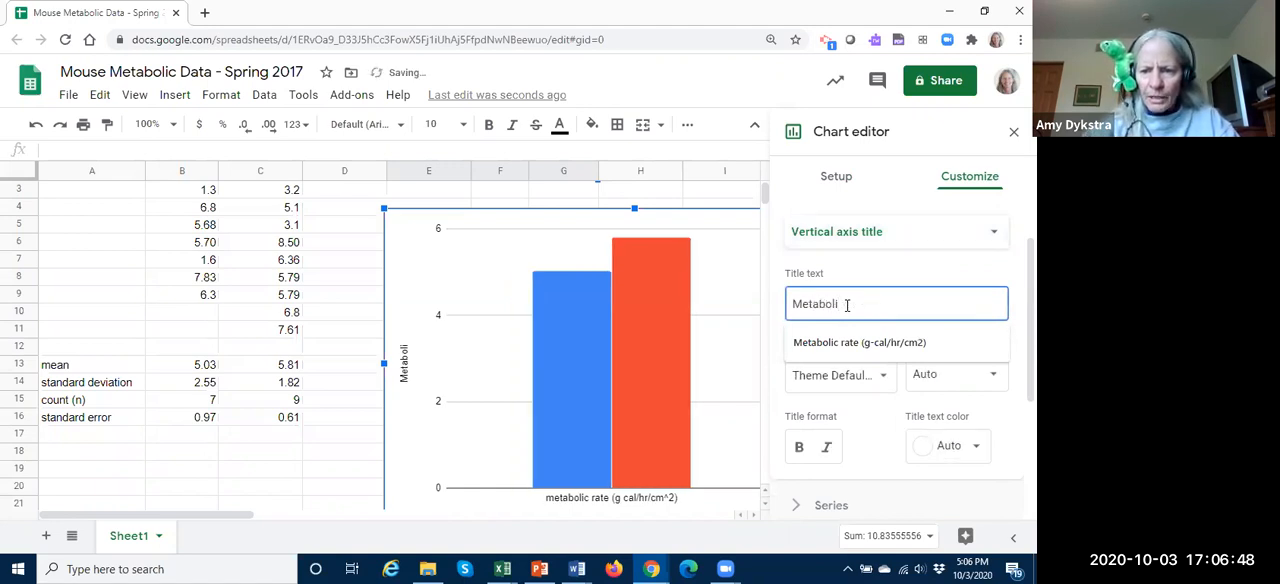
click(870, 343)
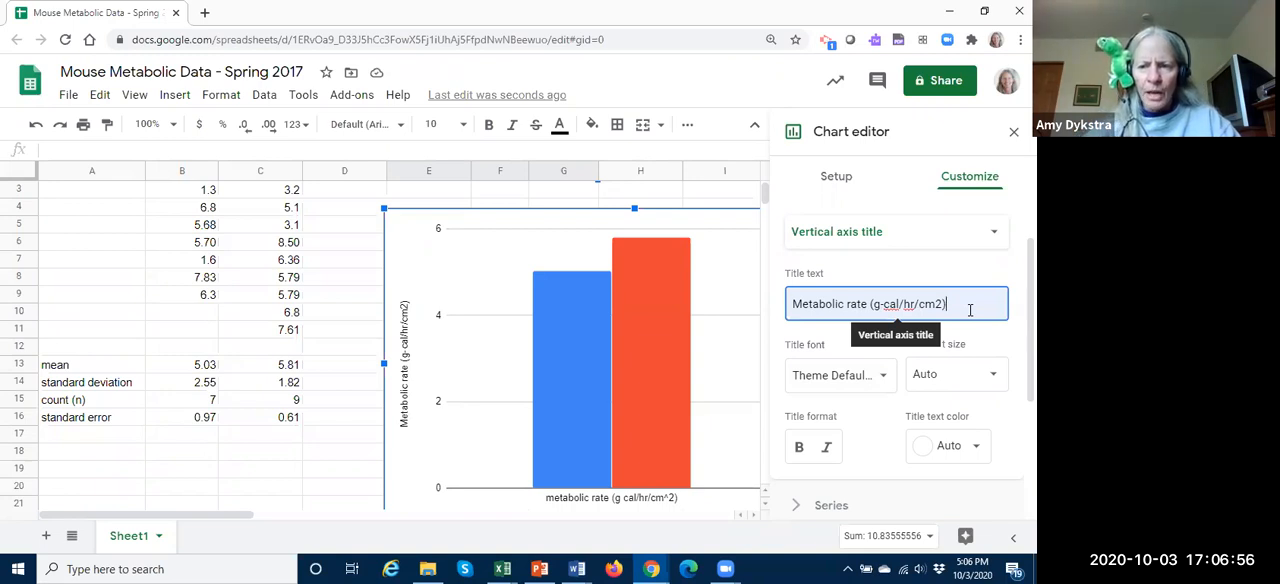
drag(936, 304, 940, 304)
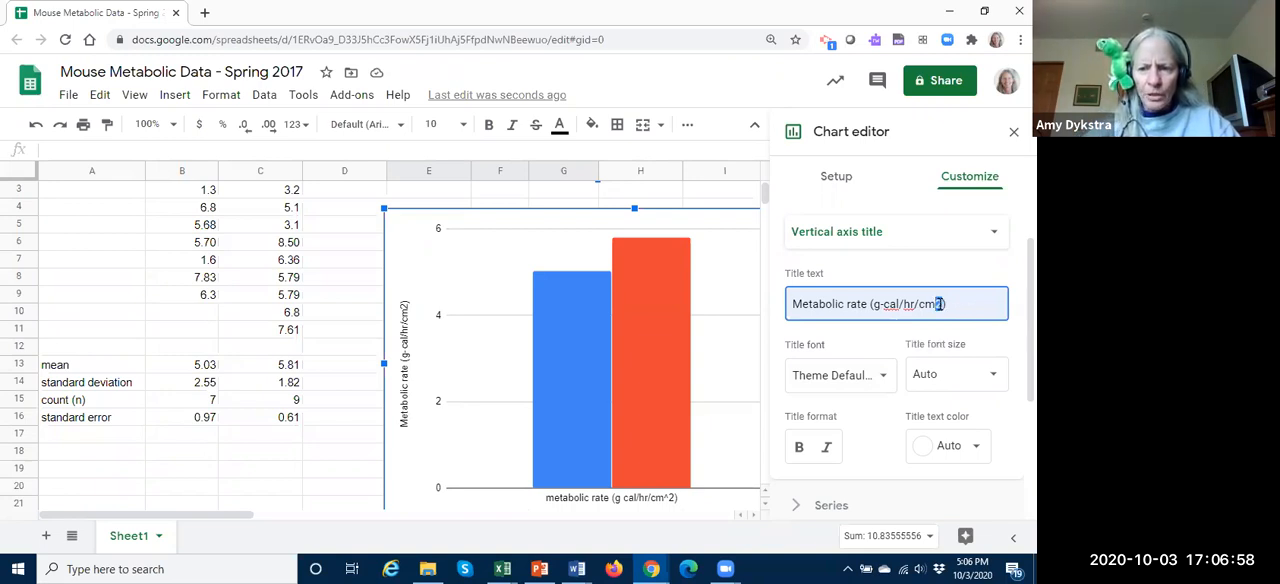
click(968, 305)
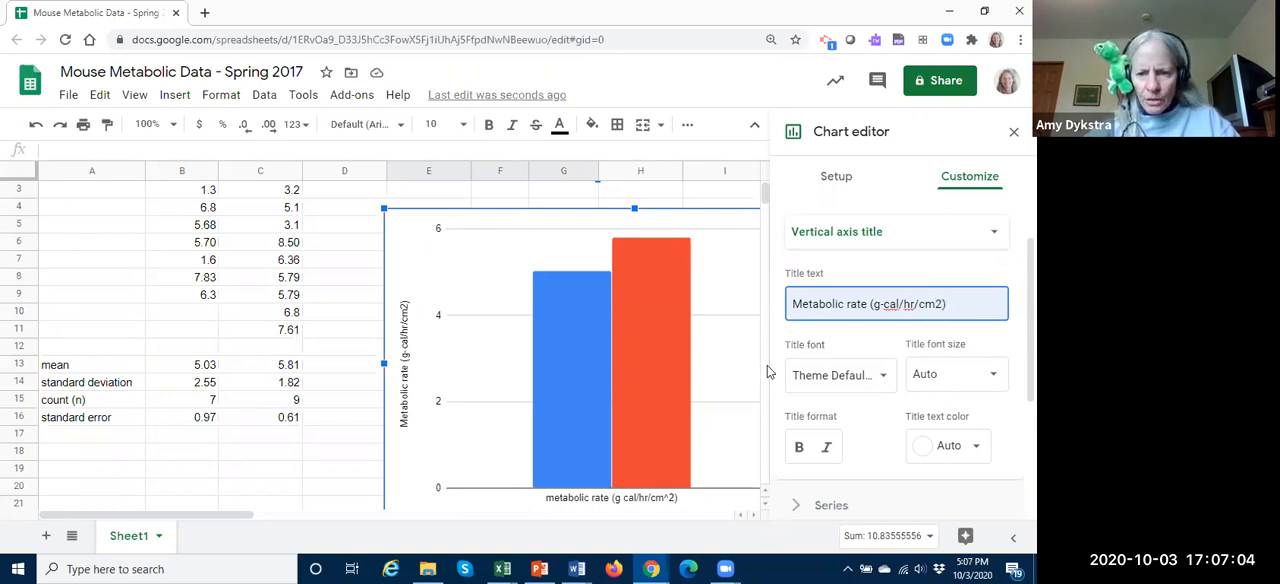
Step: Remove the chart's redundant horizontal axis label by clearing the metabolic rate text from cell E2
click(652, 507)
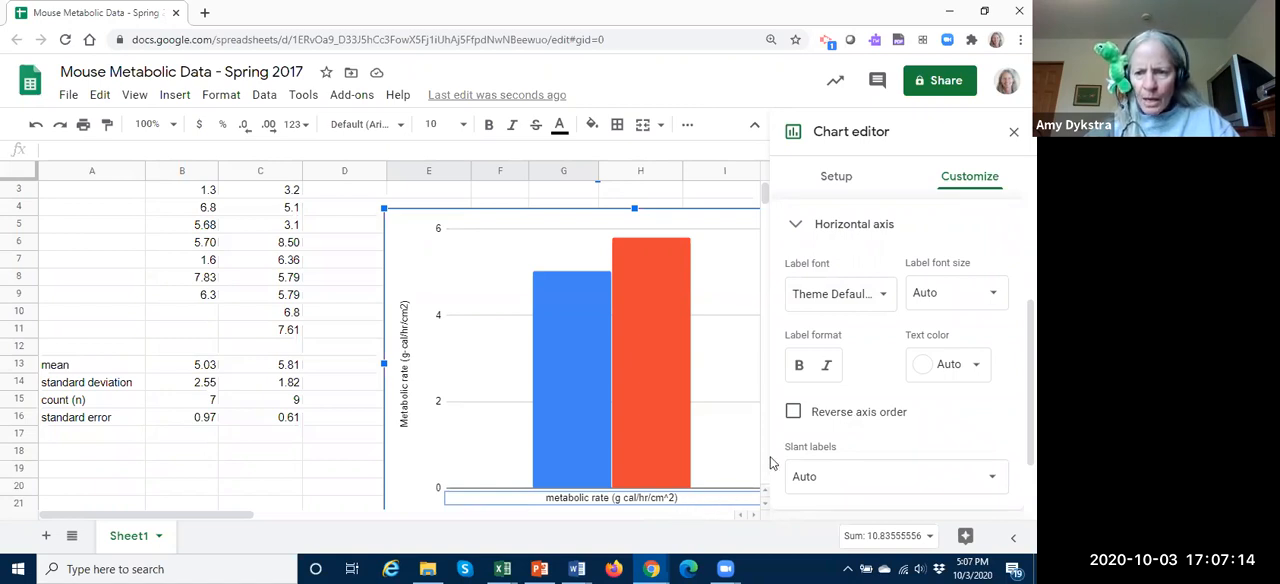
click(358, 472)
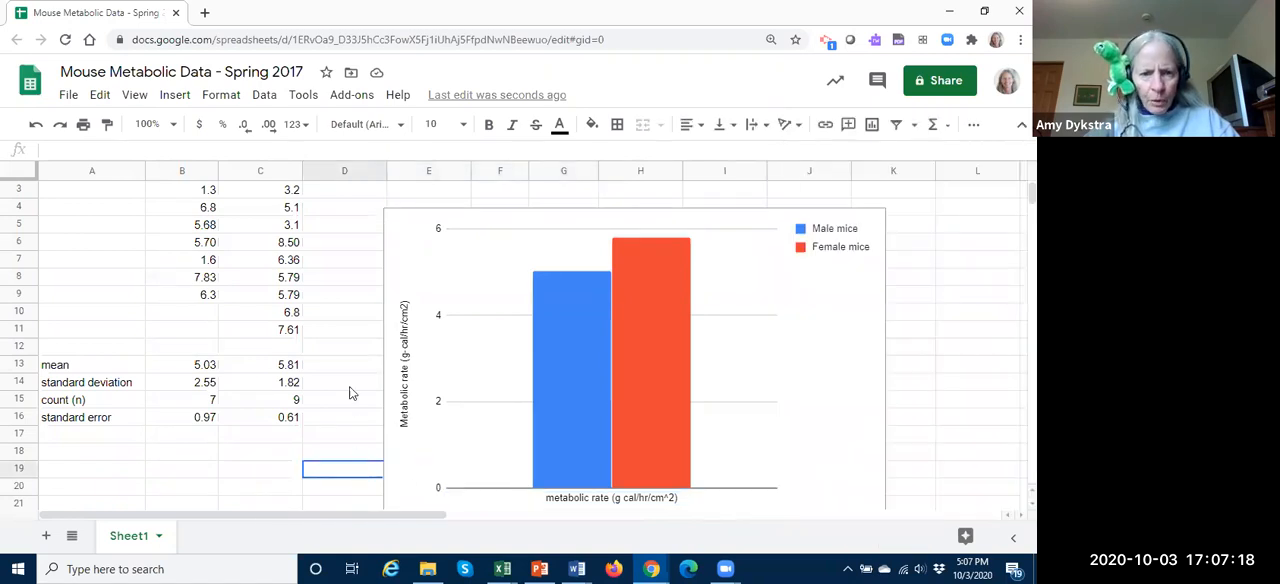
scroll(350, 396, up, 2)
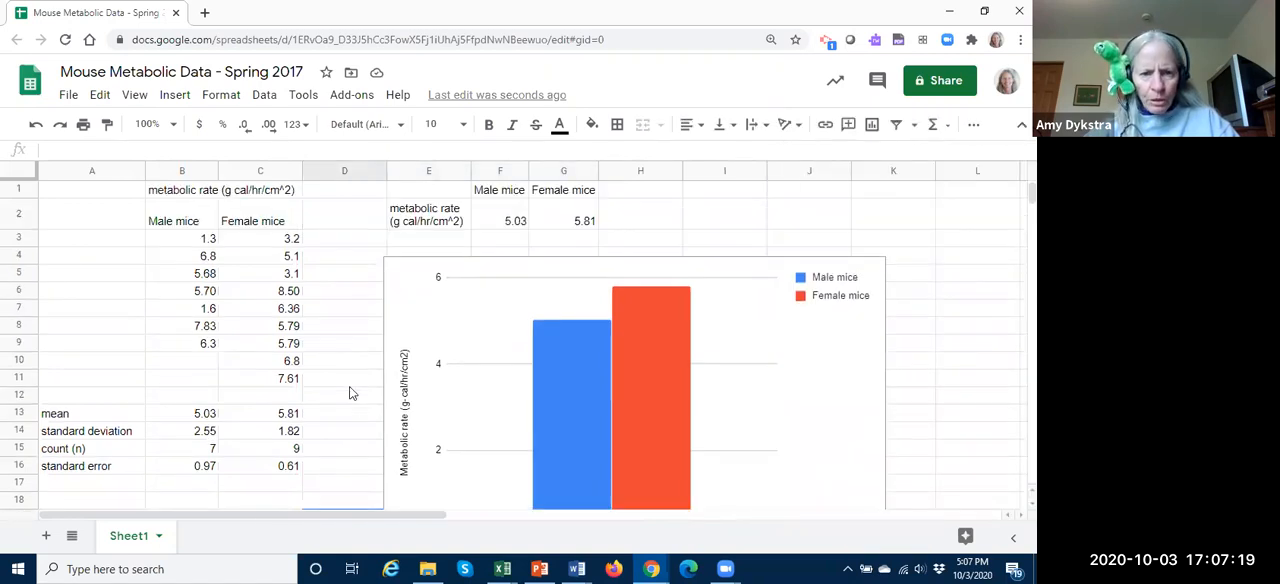
click(437, 219)
key(Delete)
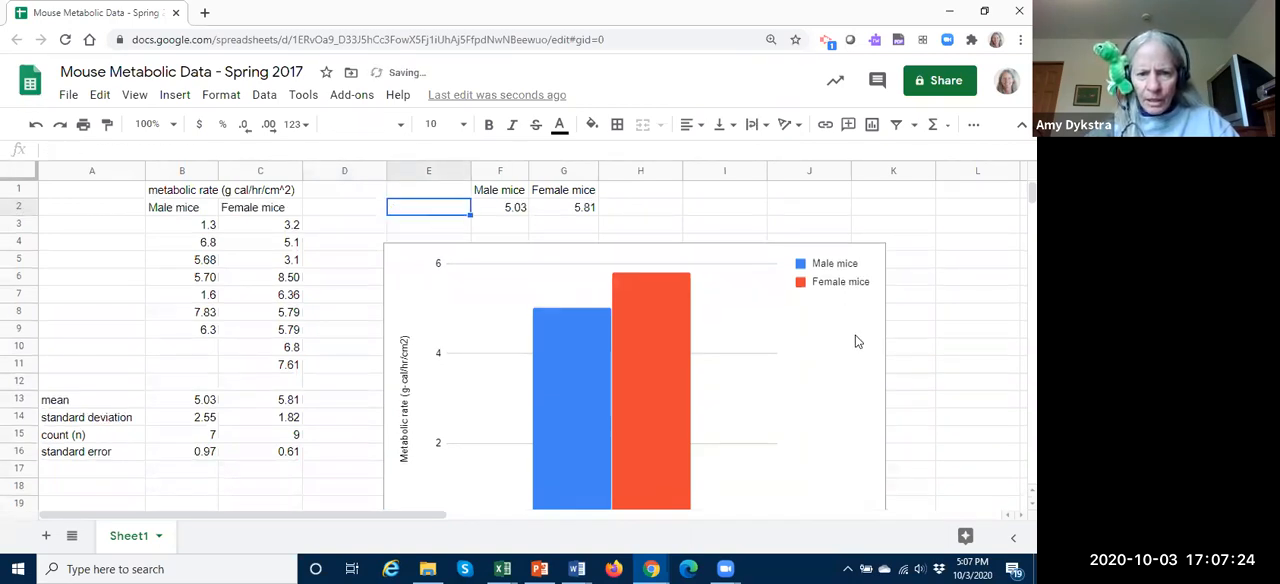
Step: Open the chart's series settings for Male mice and turn on error bars for that series
scroll(852, 340, down, 1)
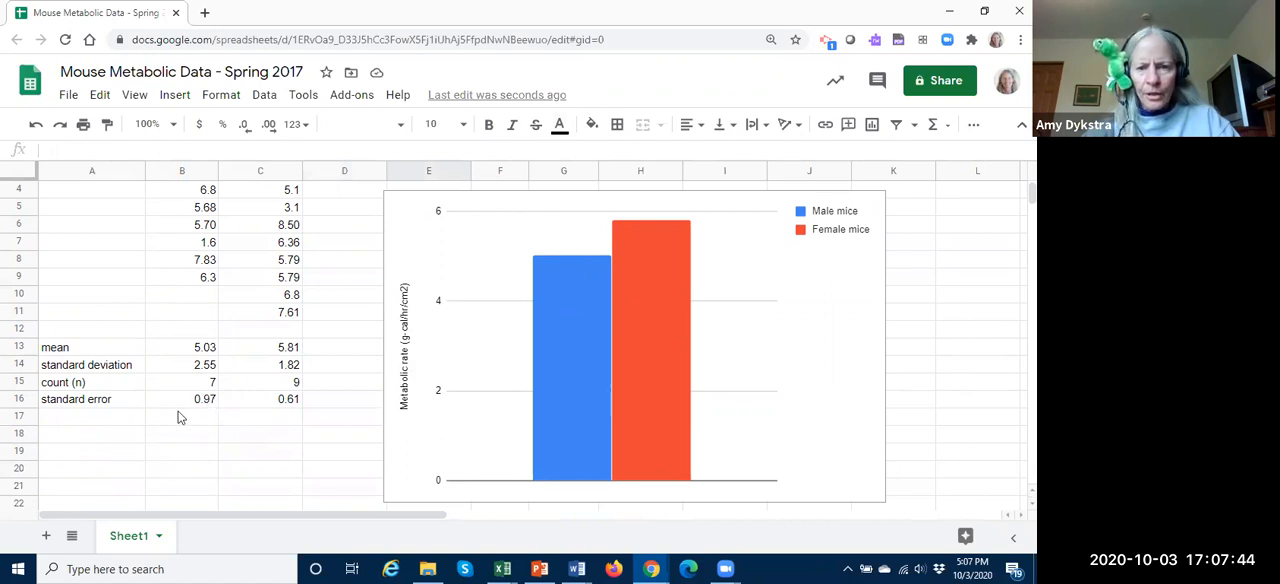
click(577, 342)
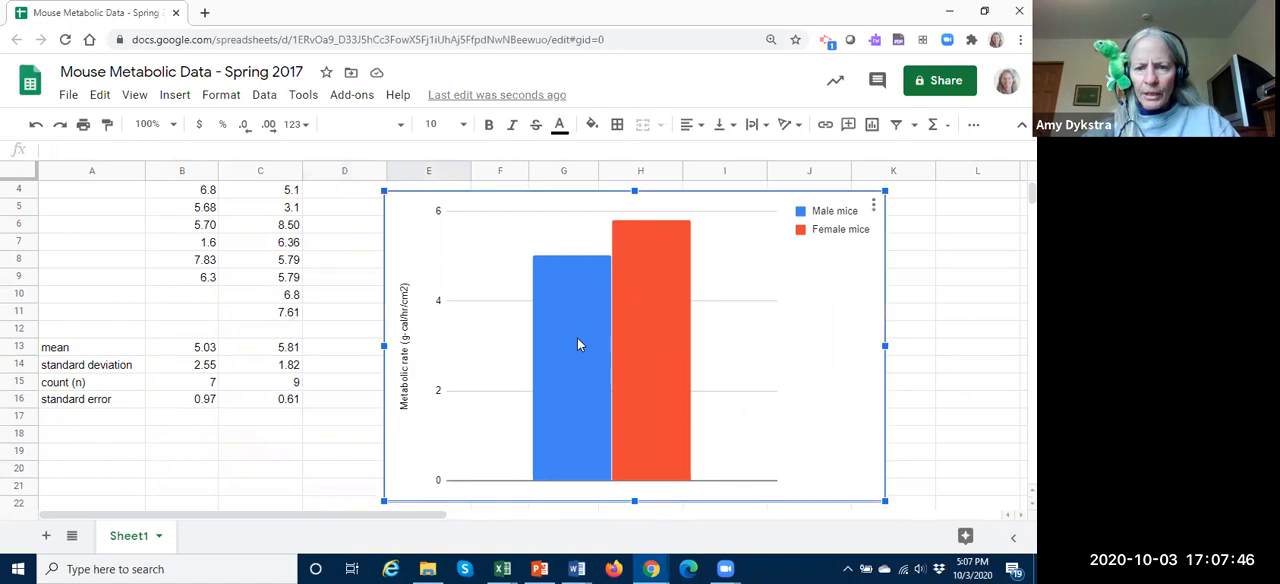
mouse_move(577, 340)
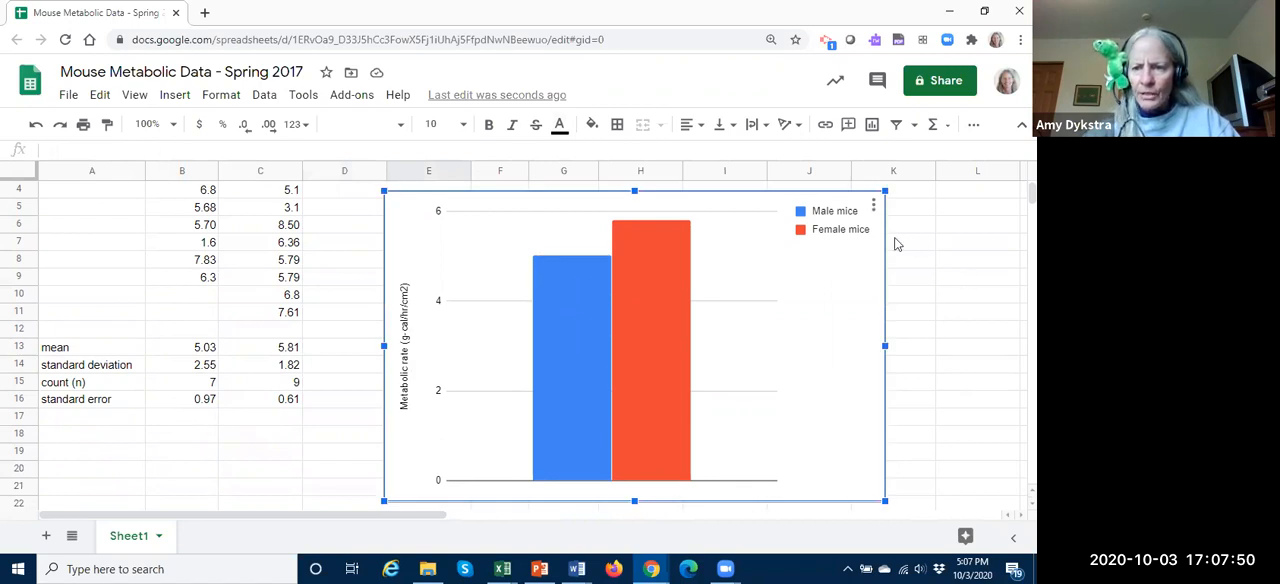
click(874, 209)
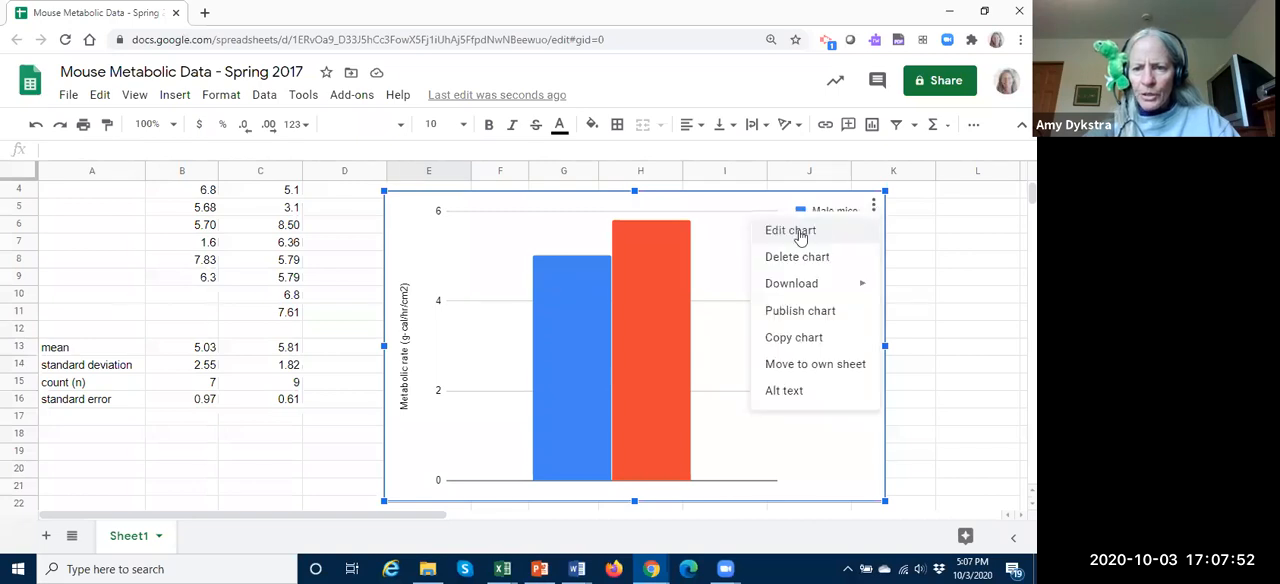
click(800, 234)
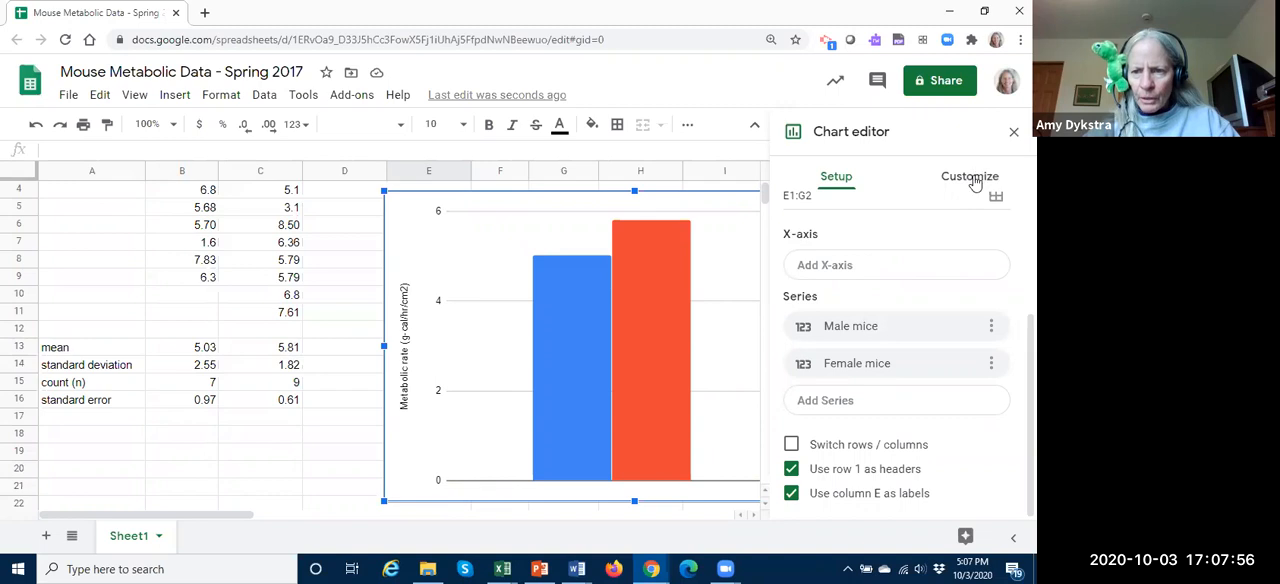
click(972, 177)
click(796, 286)
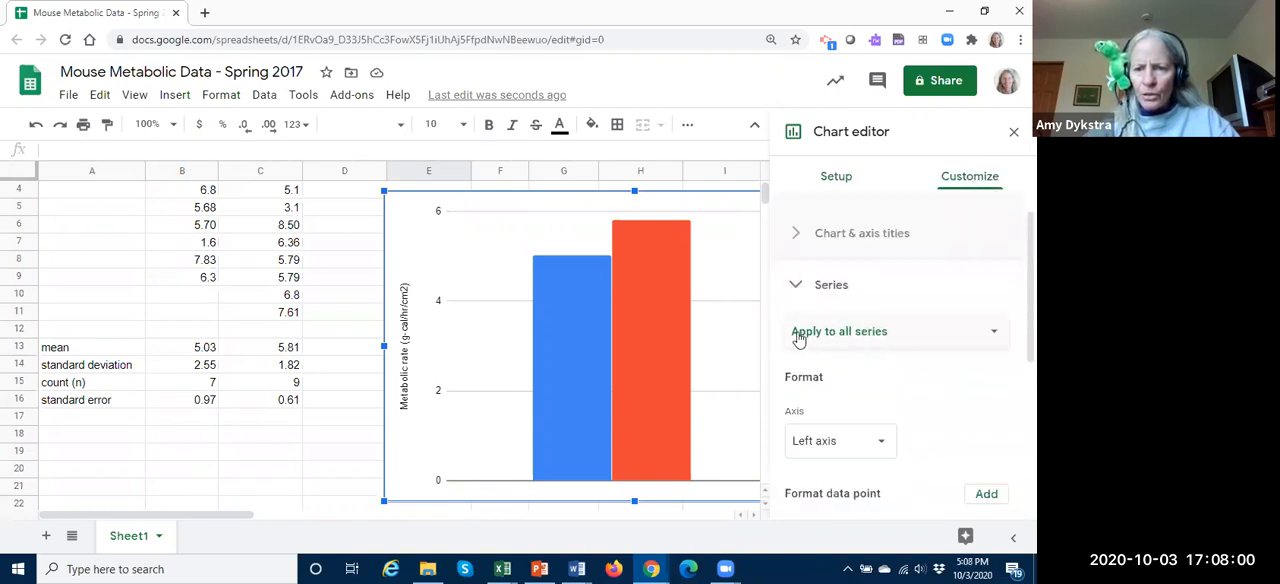
click(993, 334)
click(879, 358)
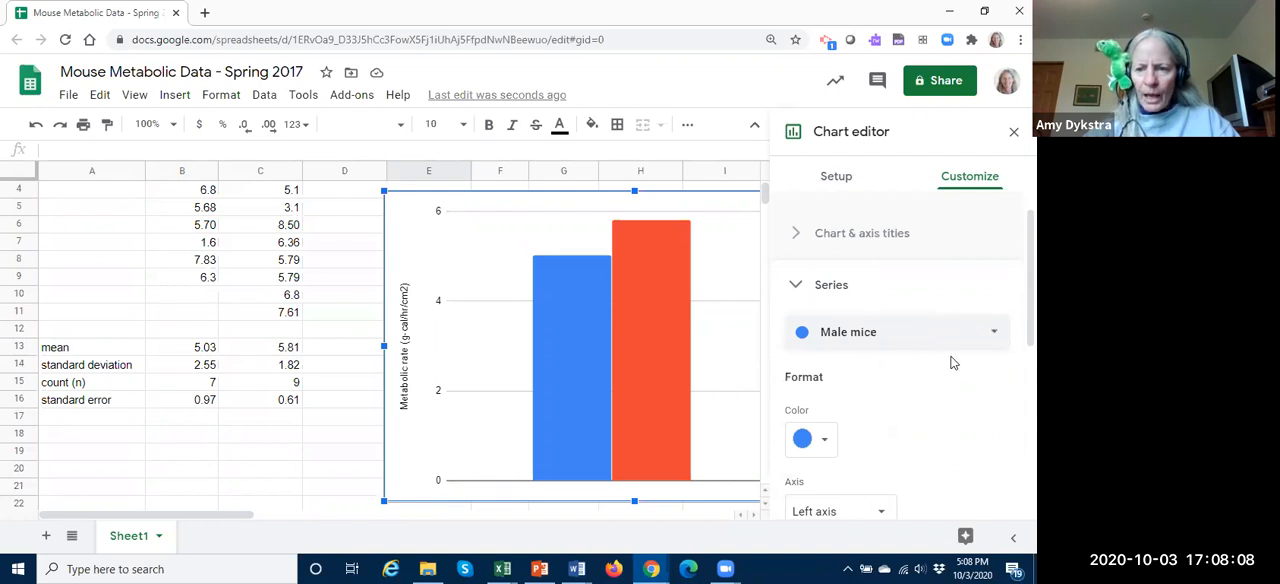
scroll(952, 363, down, 3)
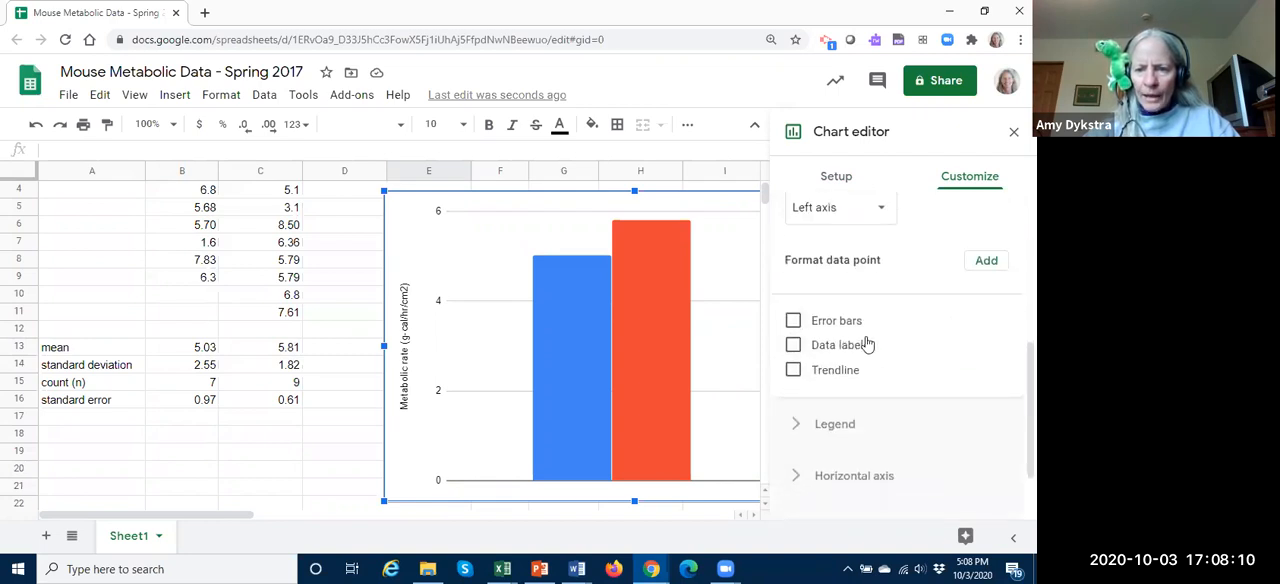
click(793, 321)
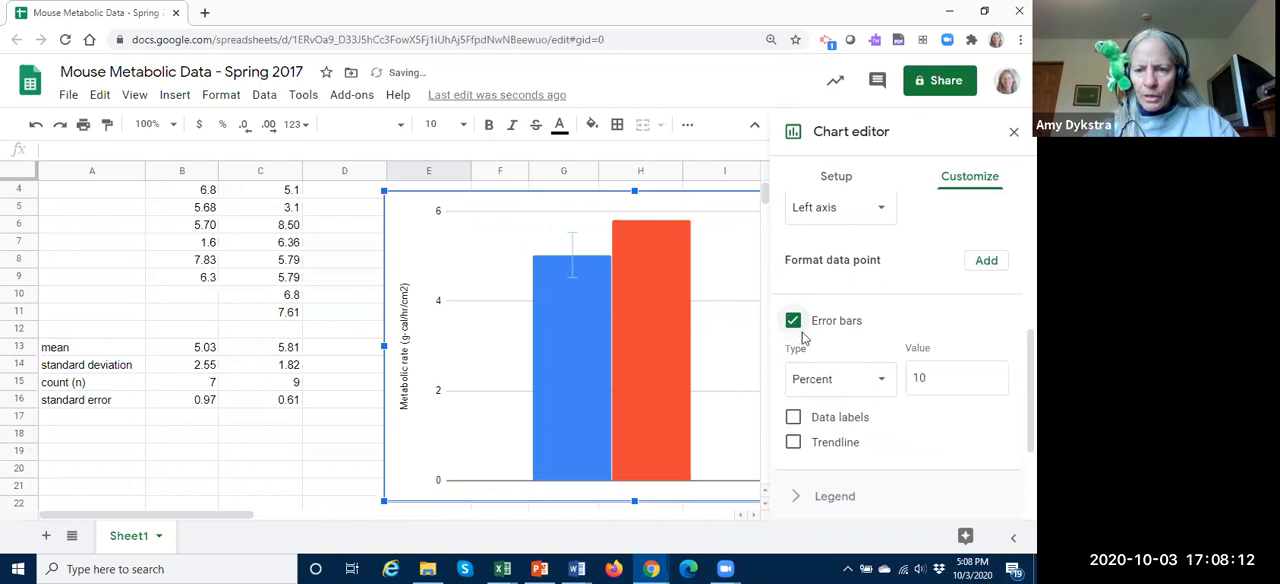
Step: Set the Male mice error bars to type Constant with a value of 0.97
click(882, 385)
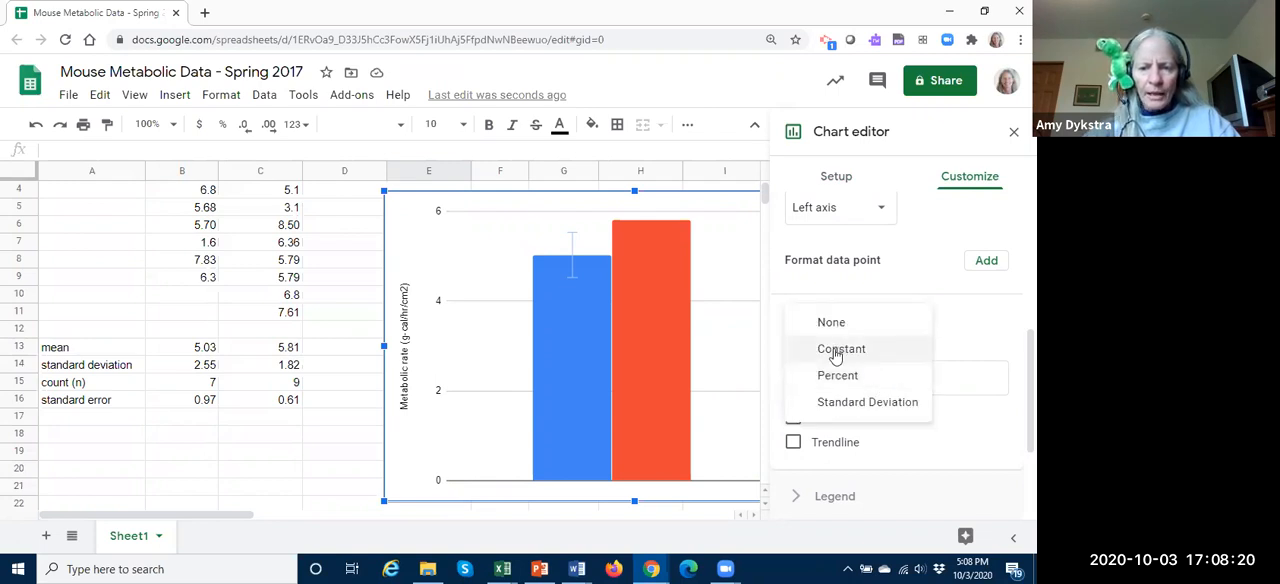
click(836, 352)
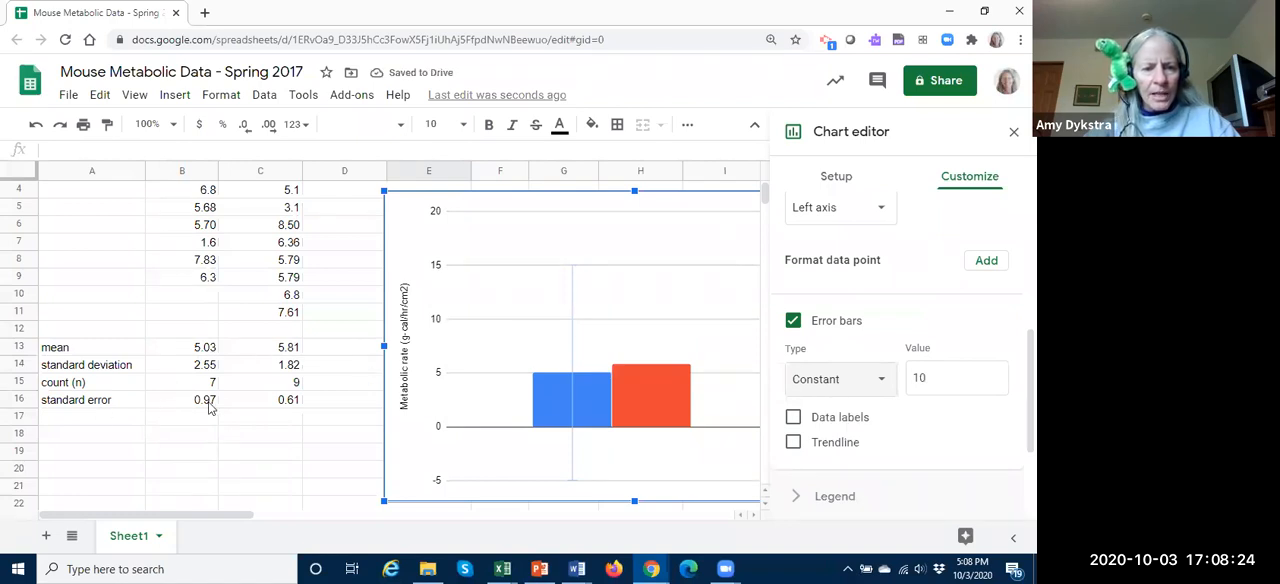
drag(950, 380, 905, 384)
text(0.97)
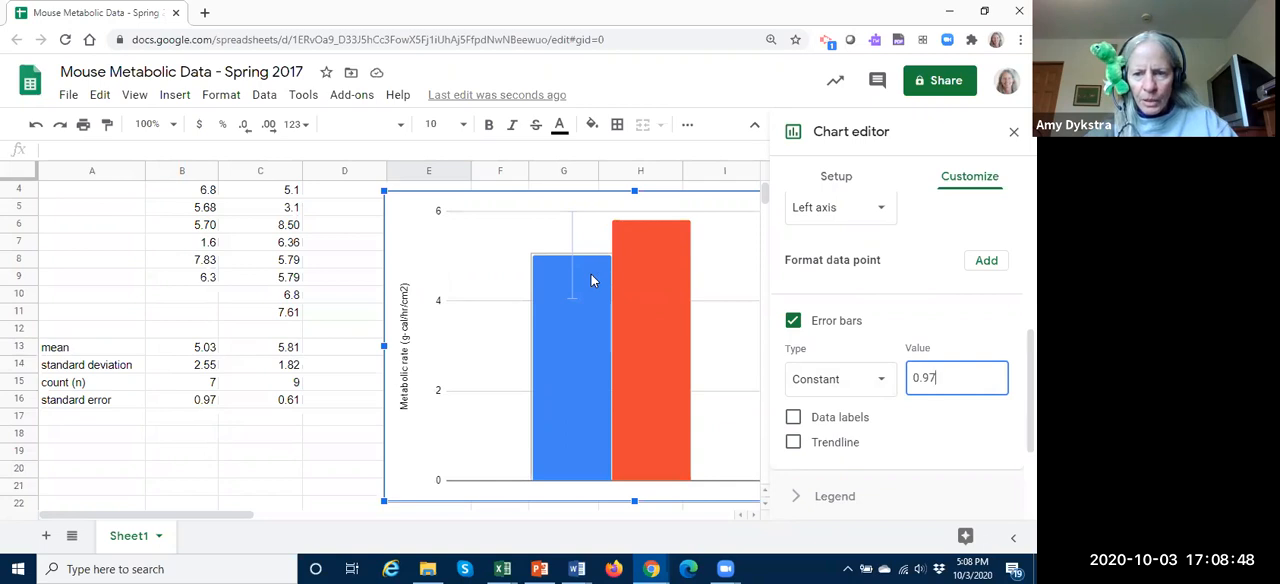
Step: Select the Female mice series in the chart and turn on its error bars
click(664, 280)
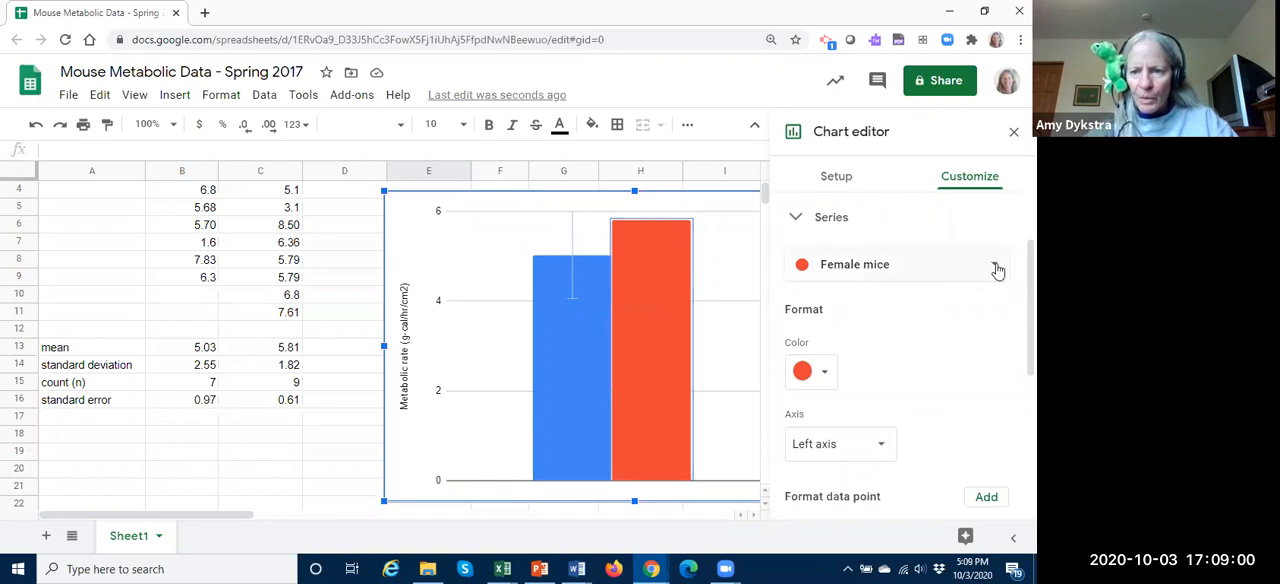
scroll(937, 357, down, 1)
scroll(936, 356, down, 4)
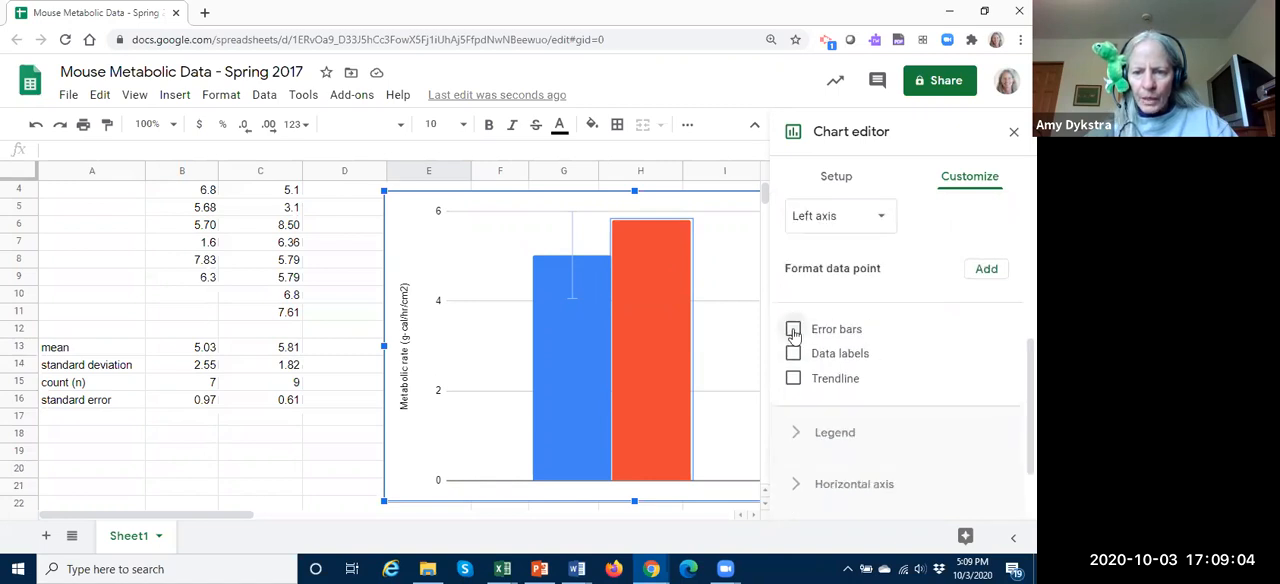
click(793, 331)
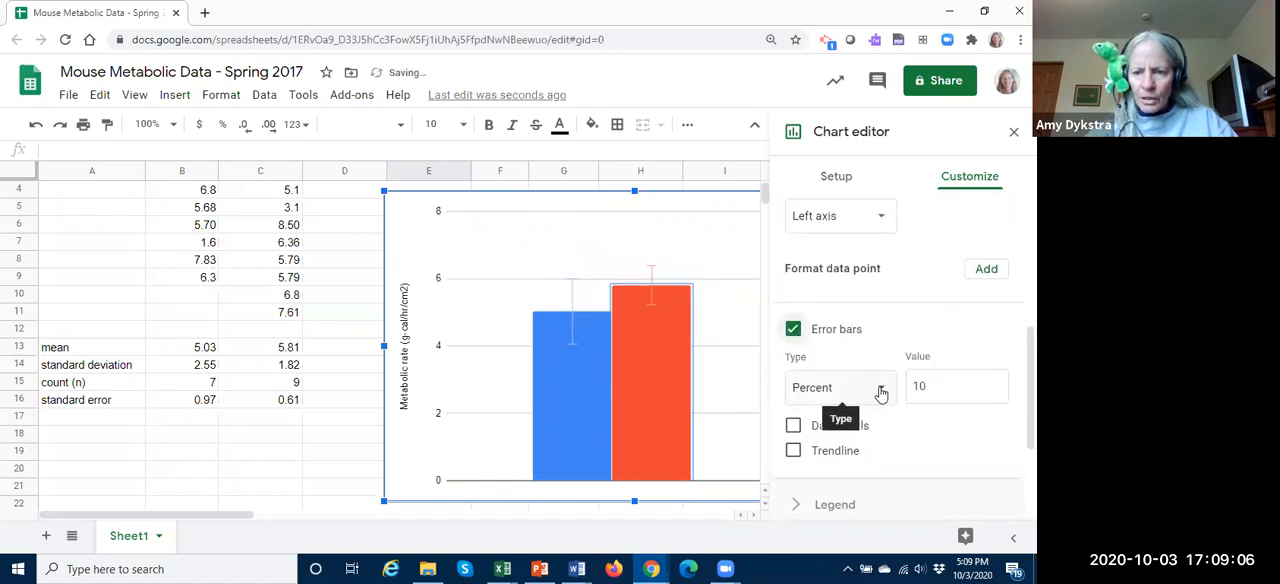
Step: Set the Female mice error bars to type Constant with a value of 0.61 and close the chart editor
click(881, 393)
click(840, 358)
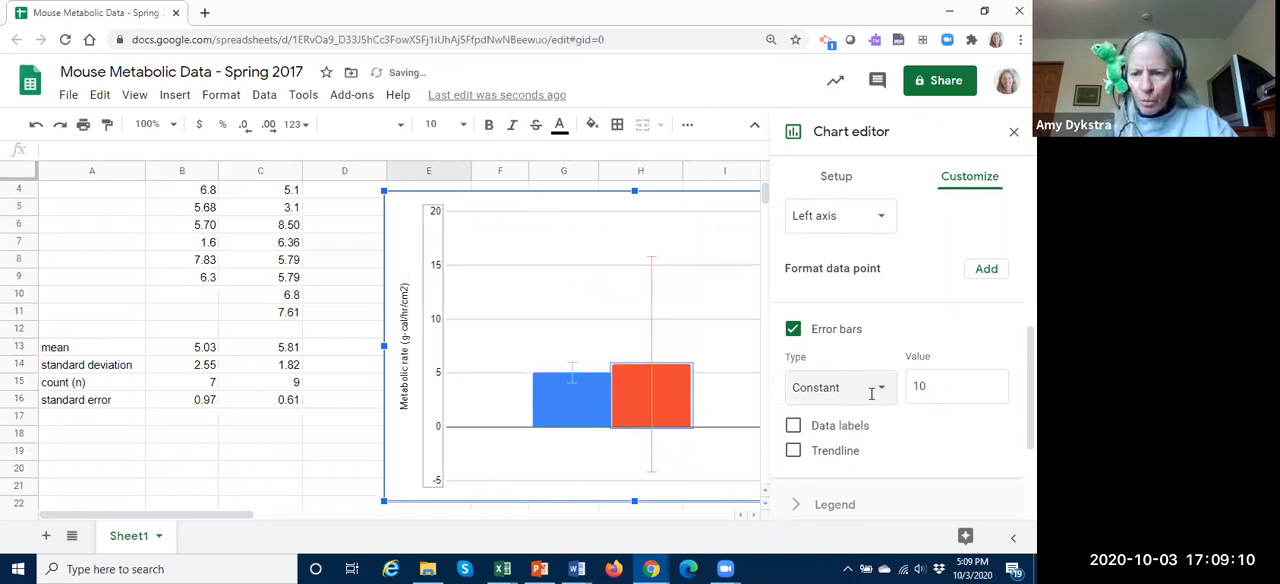
click(932, 385)
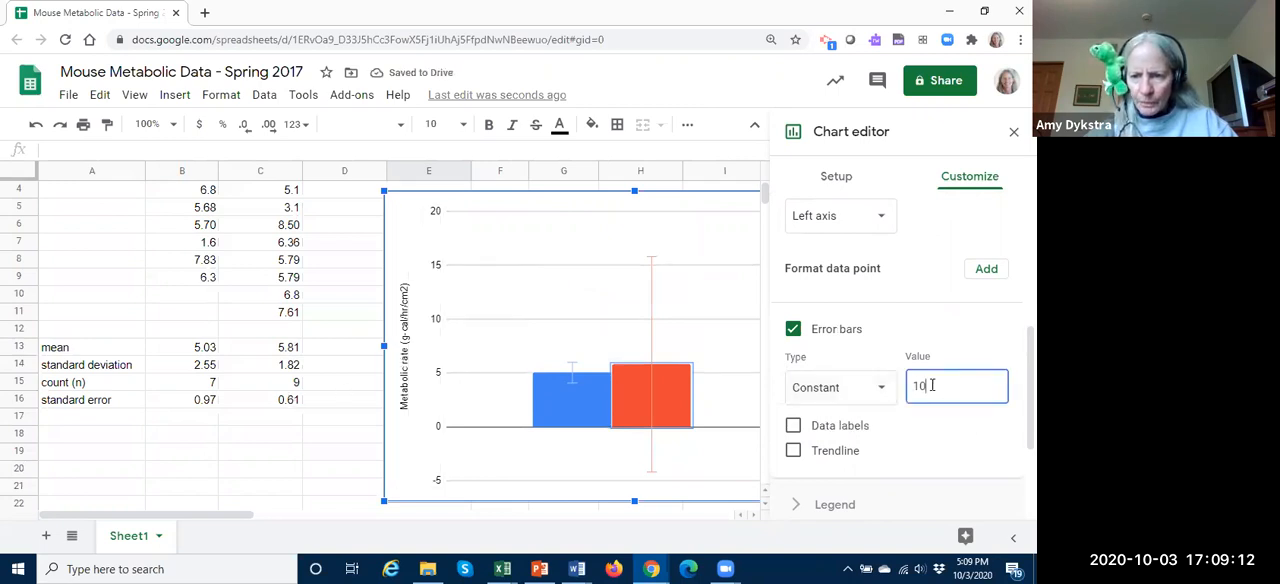
key(BackSpace)
key(BackSpace)
text(0.)
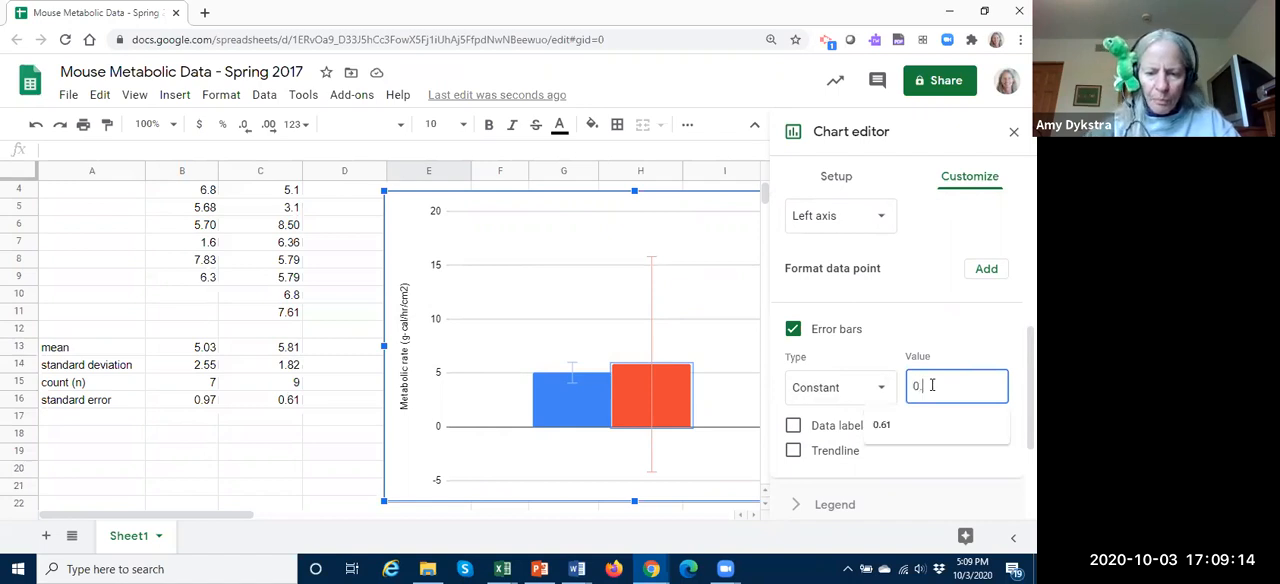
text(61)
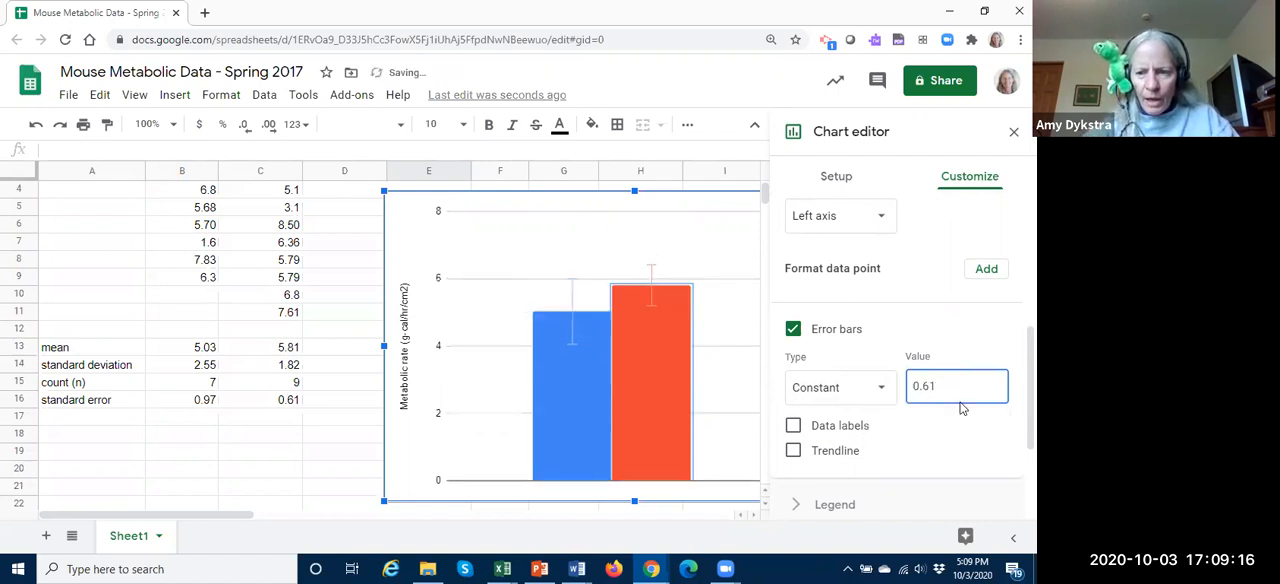
click(1030, 372)
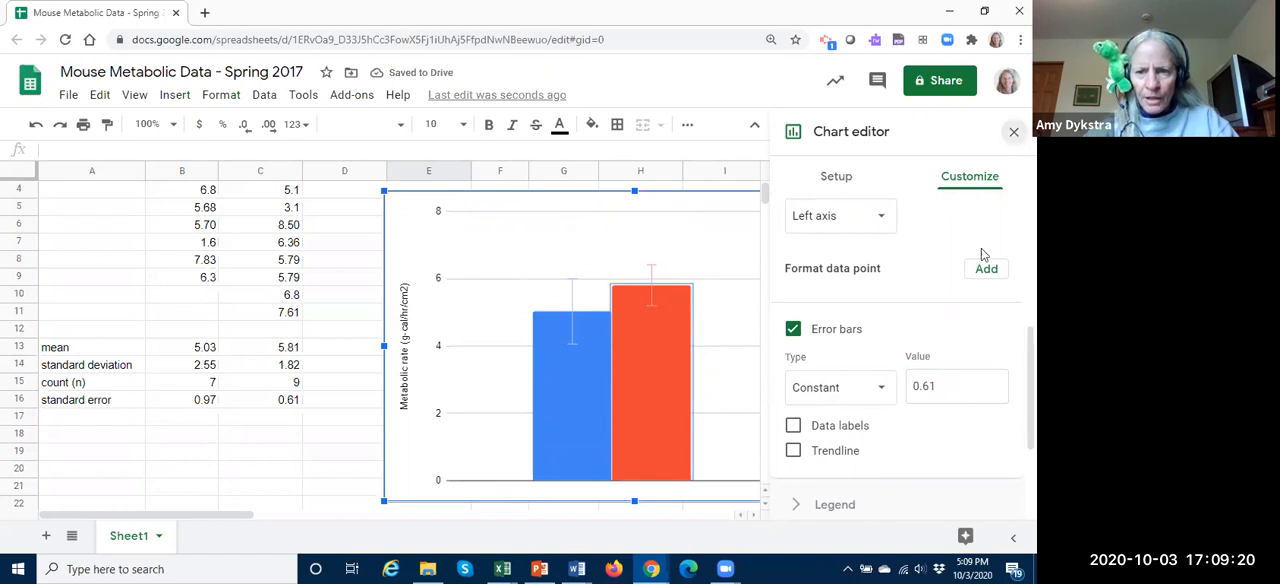
click(1014, 132)
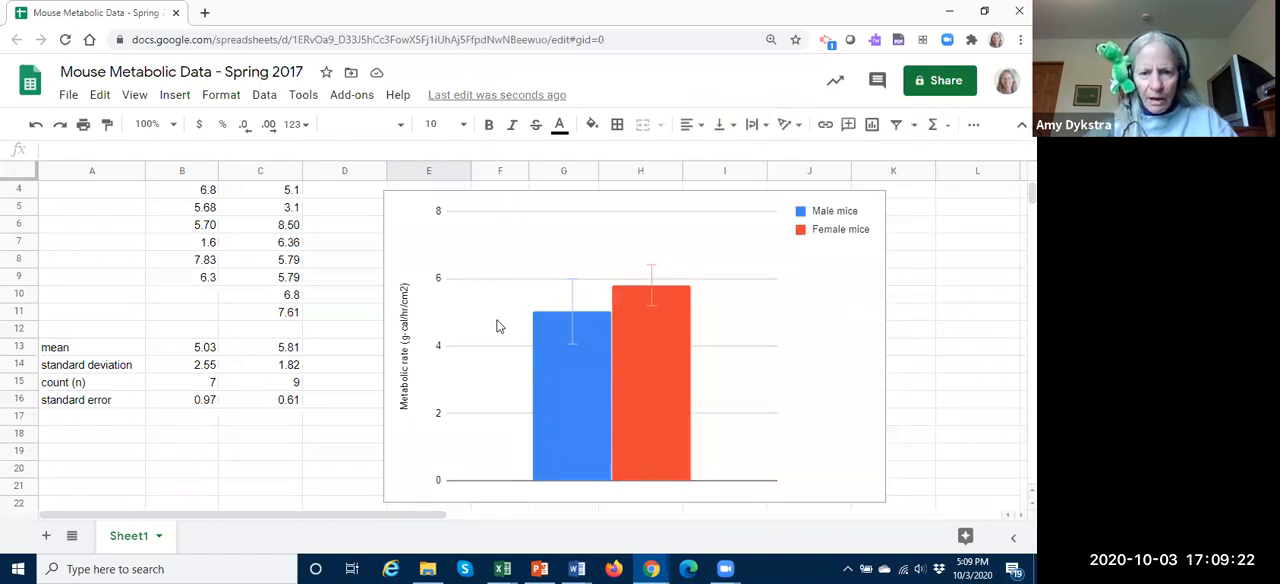
Step: Copy the finished metabolic rate chart to the clipboard
click(876, 381)
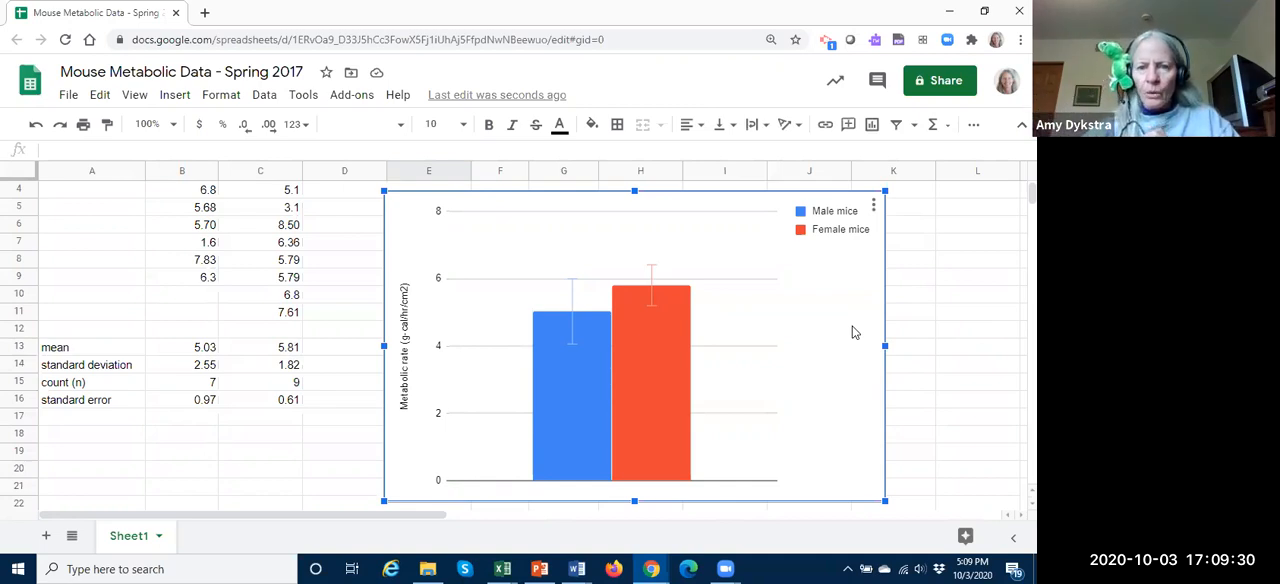
click(875, 207)
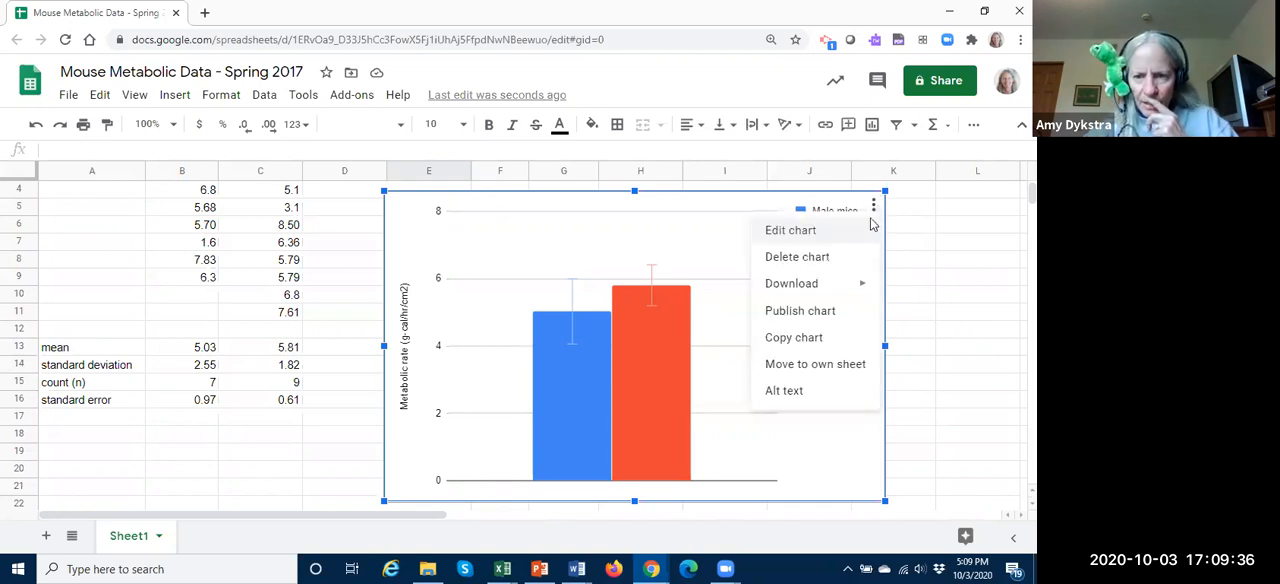
click(792, 338)
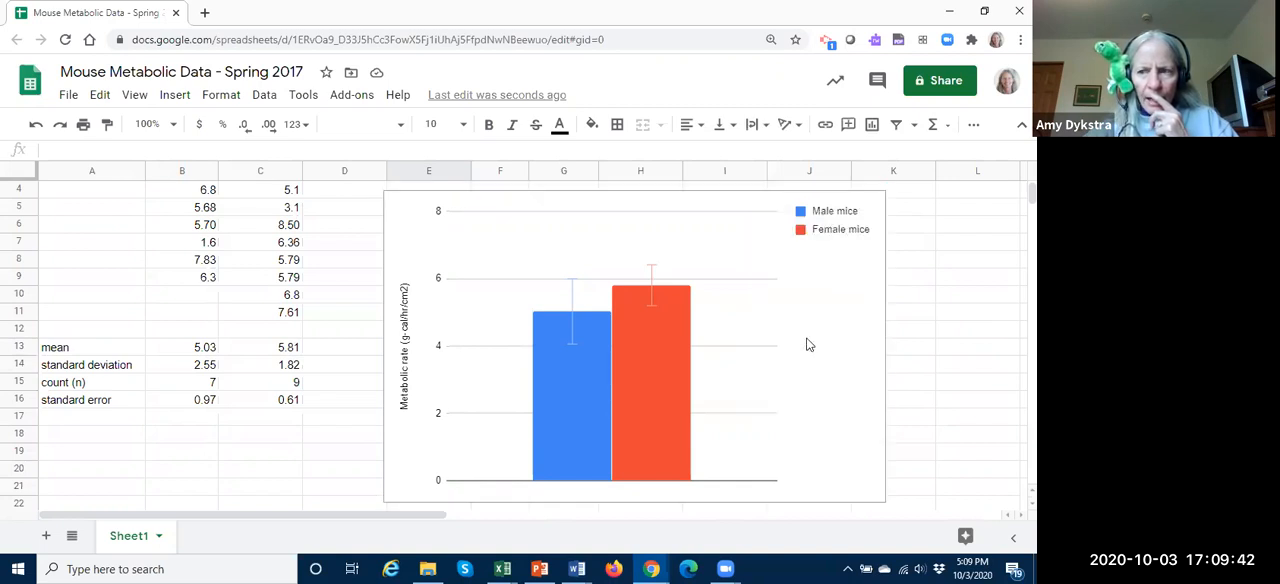